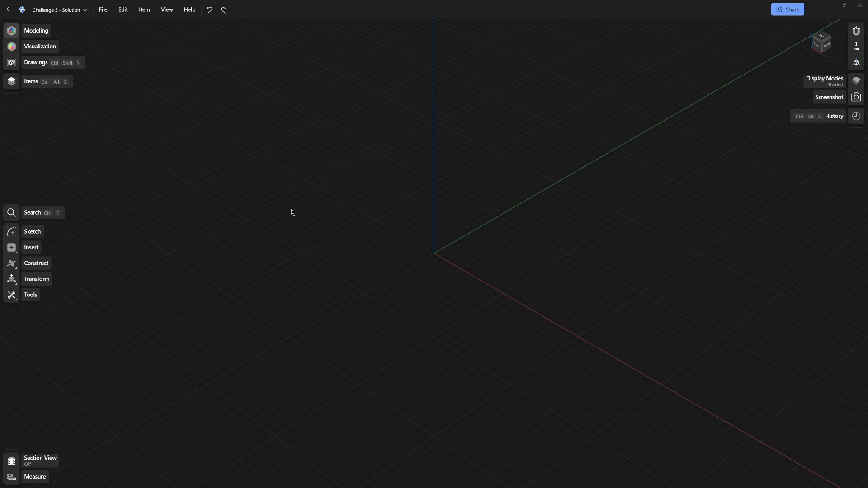
# Step: Start a sketch on the horizontal plane and draw a centre rectangle about 37 by 31 mm from the origin
pyautogui.click(31, 232)
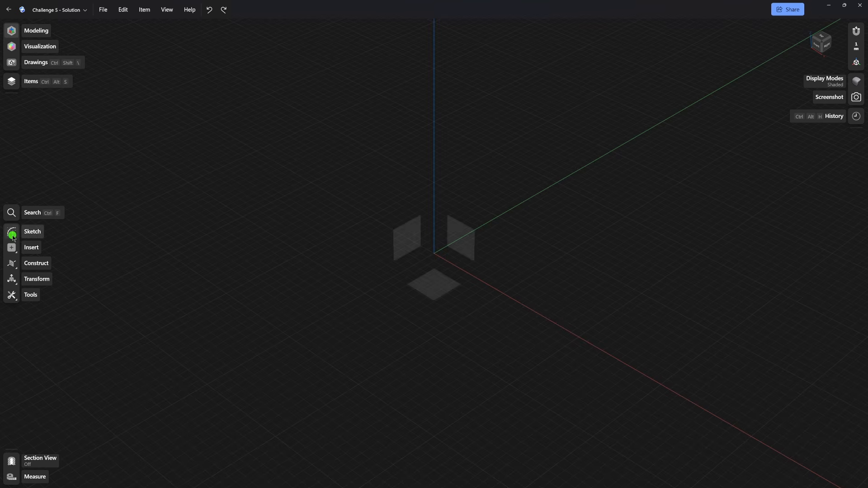
pyautogui.click(425, 284)
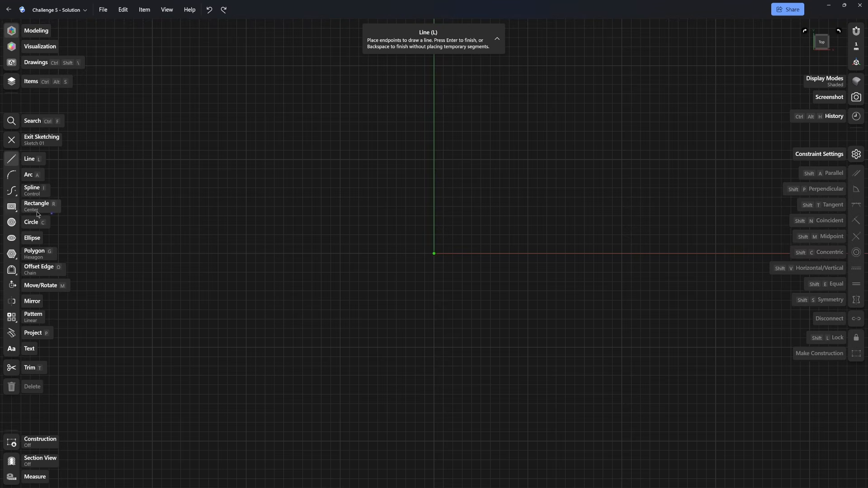
pyautogui.click(12, 208)
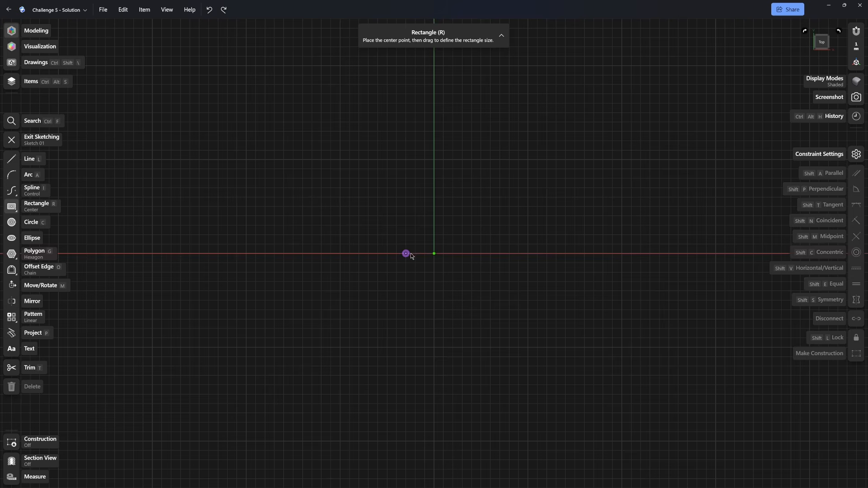
pyautogui.moveTo(434, 253); pyautogui.dragTo(608, 109)
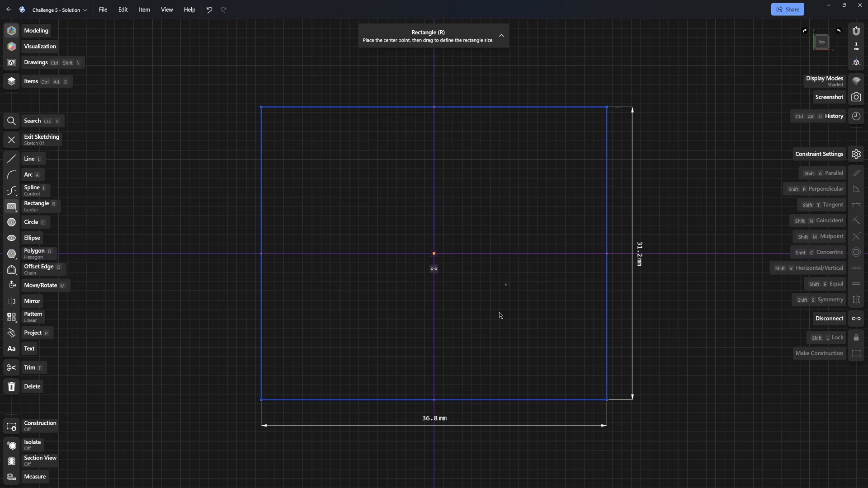
# Step: Set the rectangle's width to 36 mm and create a length variable from it that drives this dimension
pyautogui.click(443, 418)
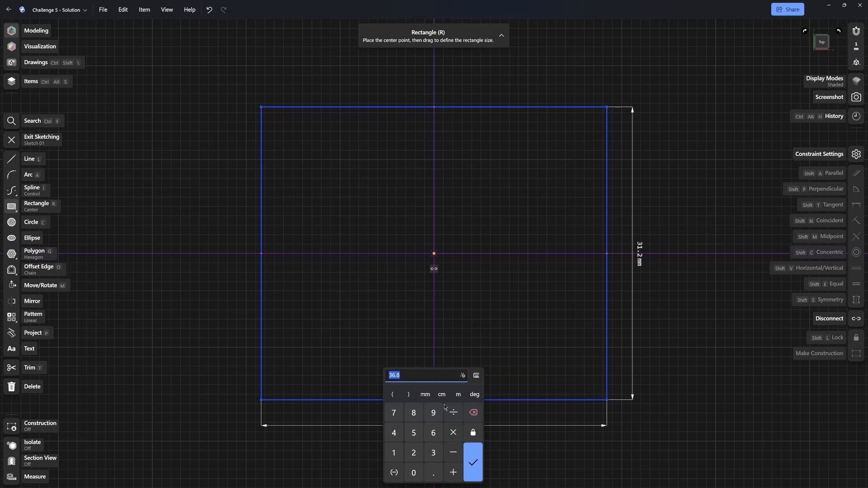
pyautogui.write('36')
pyautogui.press('Return')
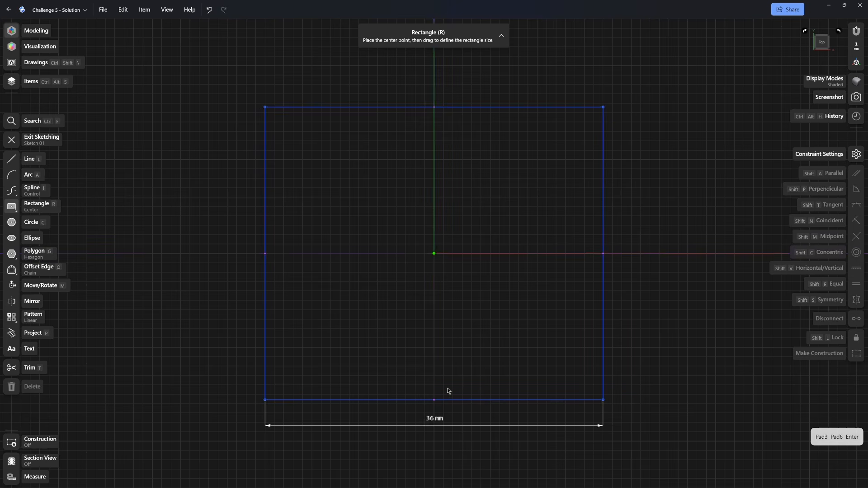
pyautogui.click(432, 420)
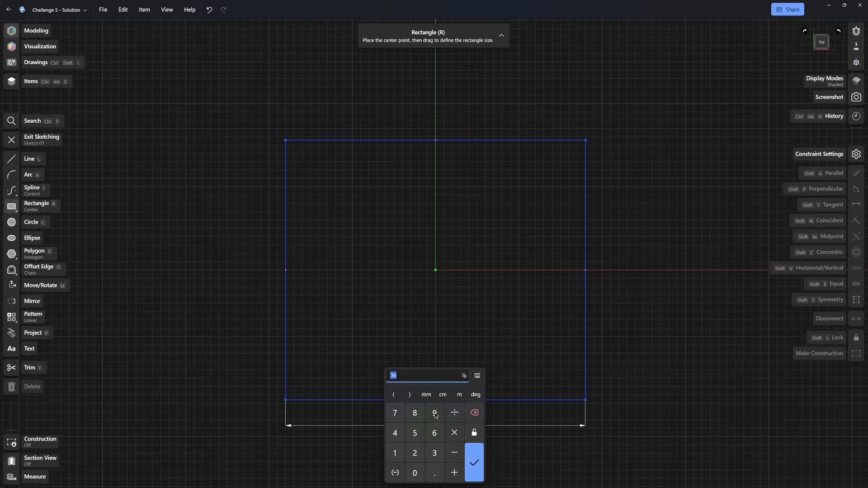
pyautogui.click(464, 376)
pyautogui.click(459, 321)
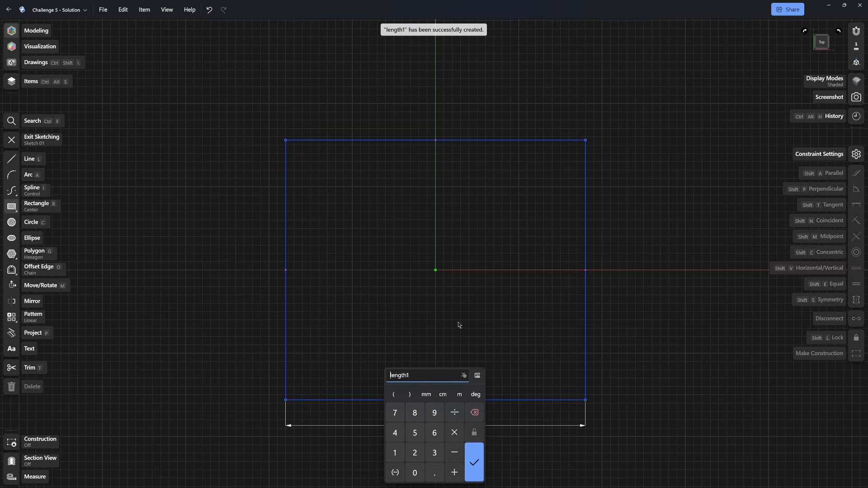
pyautogui.click(473, 463)
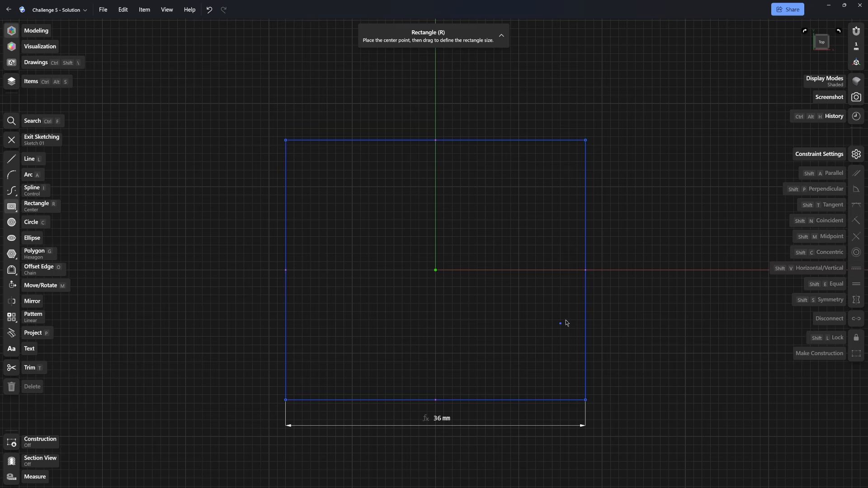
pyautogui.click(586, 309)
pyautogui.press('Escape')
pyautogui.press('Escape')
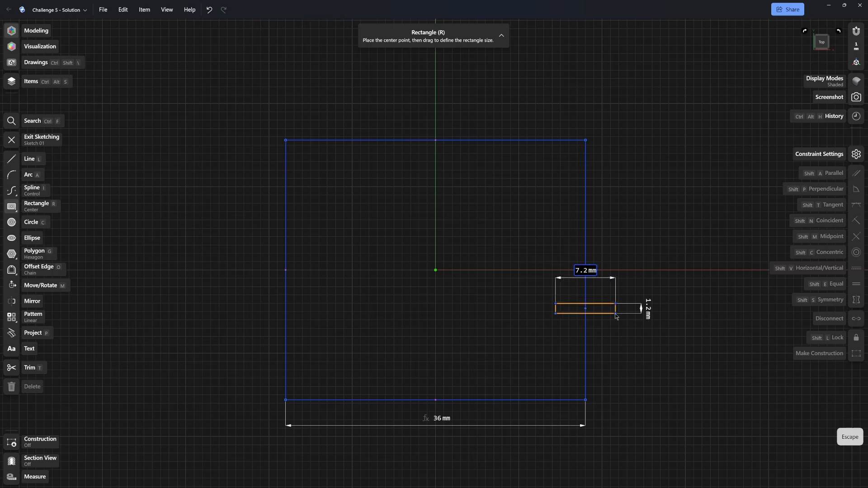
# Step: Set the rectangle's vertical dimension to the existing length1 variable so it matches the width
pyautogui.click(587, 314)
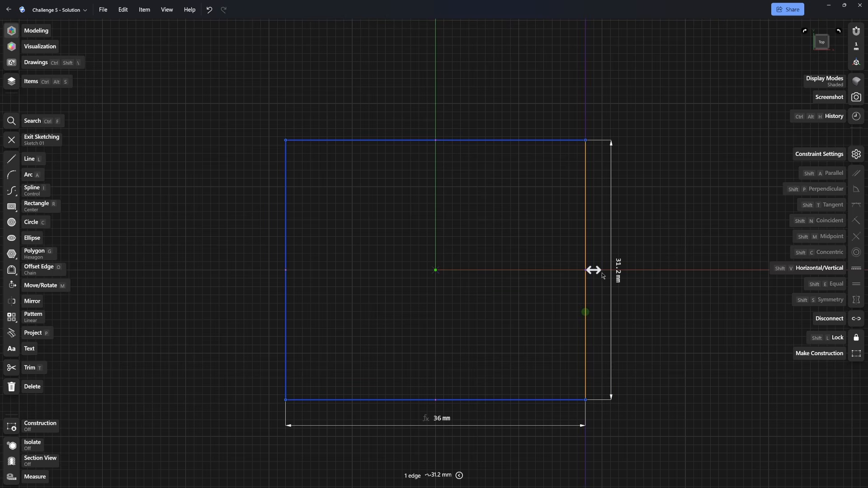
pyautogui.click(617, 271)
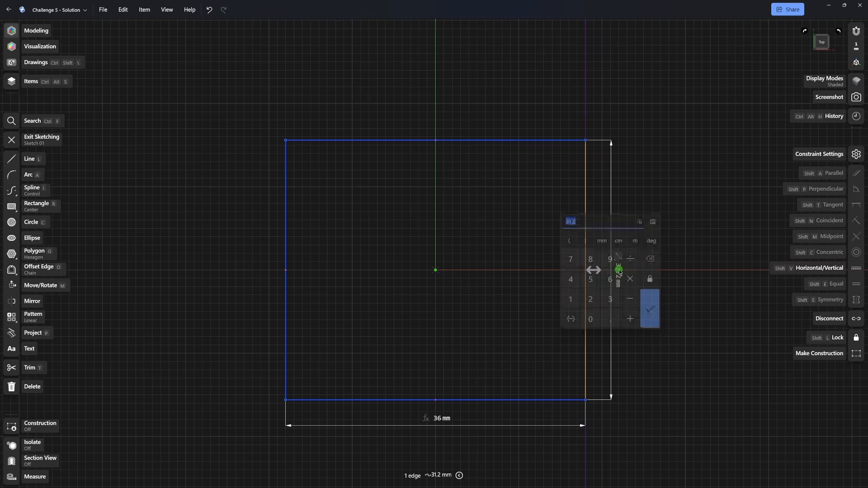
pyautogui.click(640, 222)
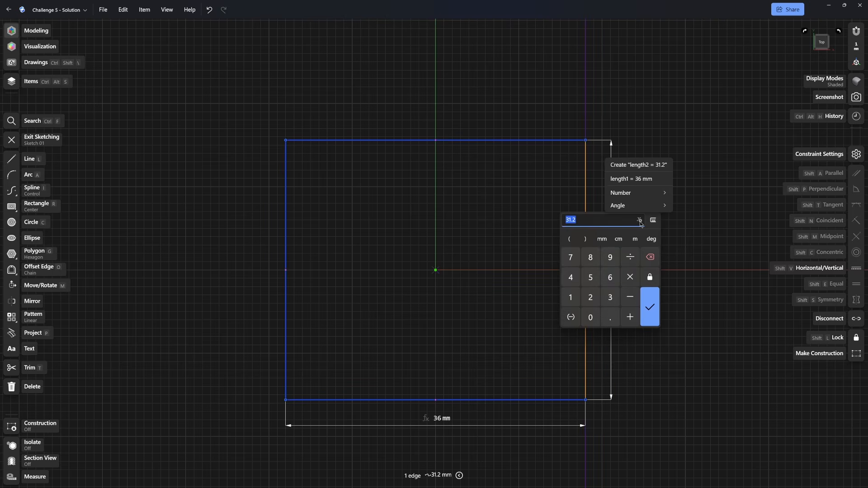
pyautogui.click(636, 177)
pyautogui.click(650, 307)
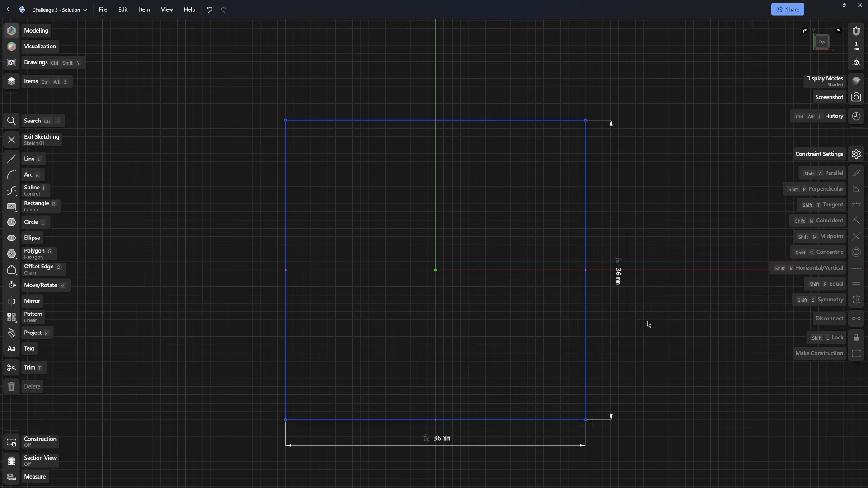
# Step: Apply a horizontal/vertical constraint to the square's right edge
pyautogui.scroll(-1, 633, 325)
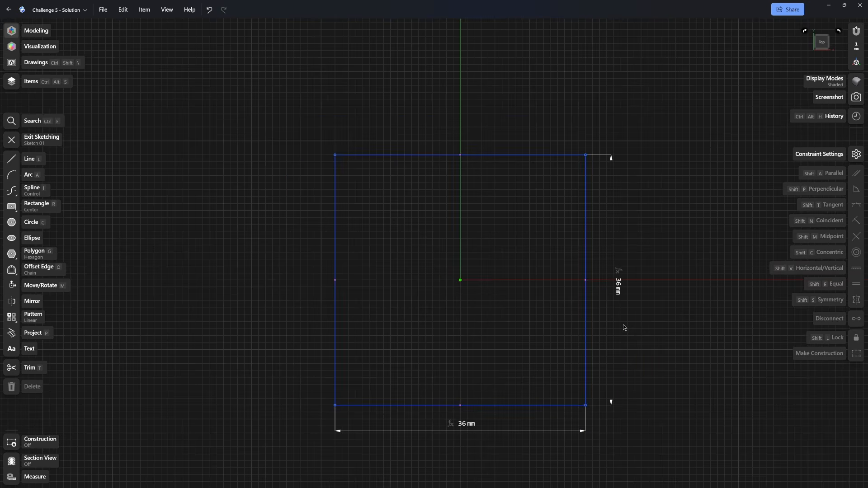
pyautogui.click(586, 332)
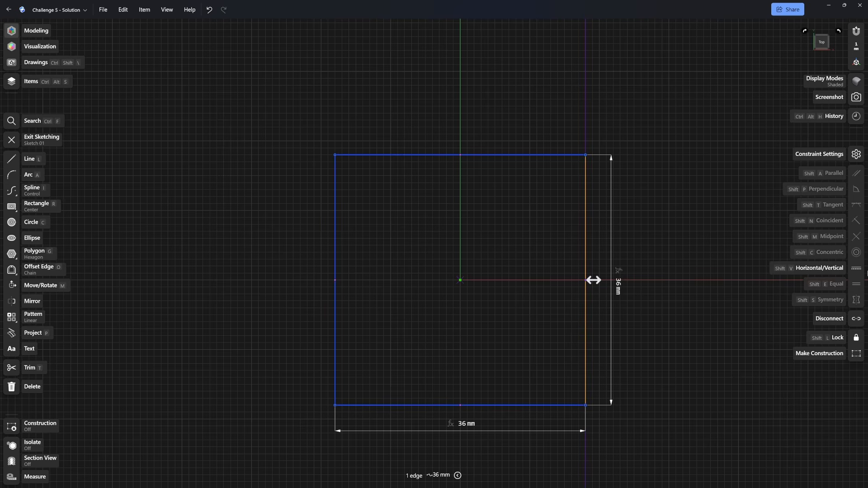
pyautogui.click(857, 267)
pyautogui.click(658, 349)
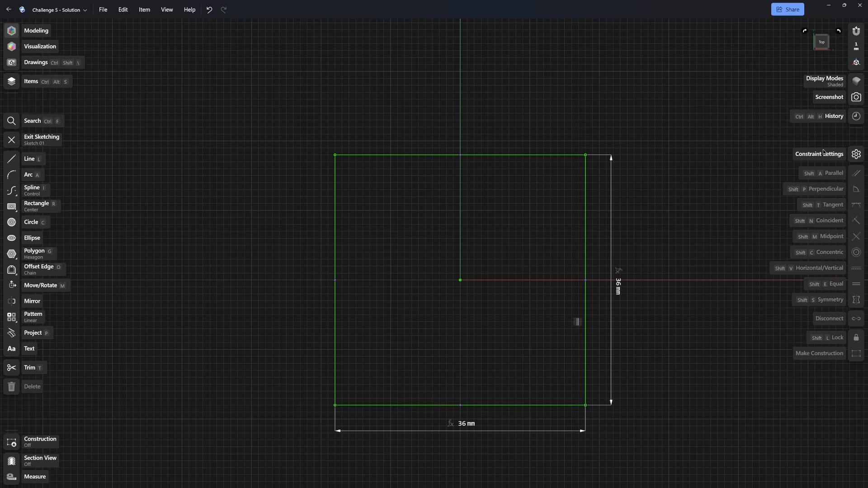
# Step: Rename the length1 variable in the history to D
pyautogui.click(857, 116)
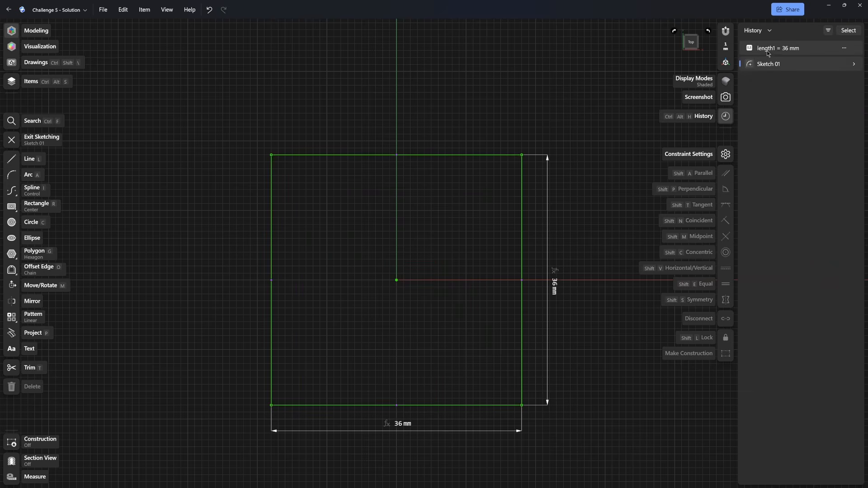
pyautogui.rightClick(769, 50)
pyautogui.click(736, 71)
pyautogui.write('D')
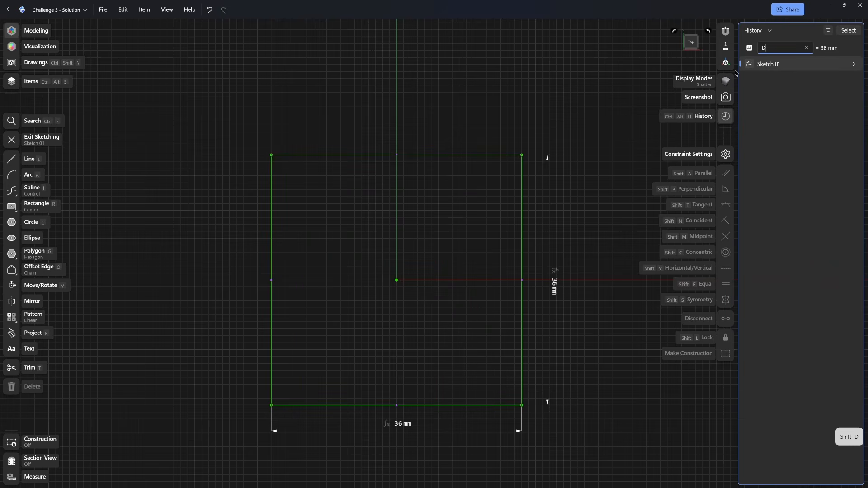
pyautogui.press('Return')
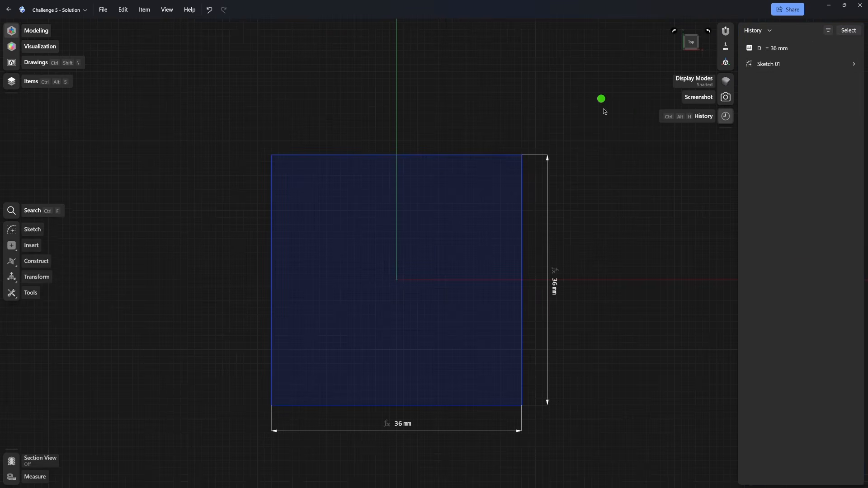
# Step: Reopen the square's sketch and offset all four of its edges inward using the expression -D/12
pyautogui.click(484, 156)
pyautogui.moveTo(495, 179); pyautogui.dragTo(544, 161, button='middle')
pyautogui.doubleClick(534, 137)
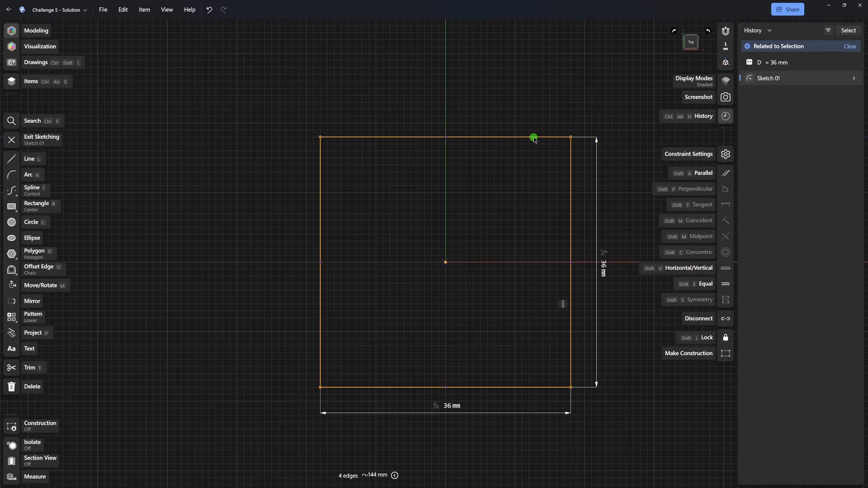
pyautogui.press('o')
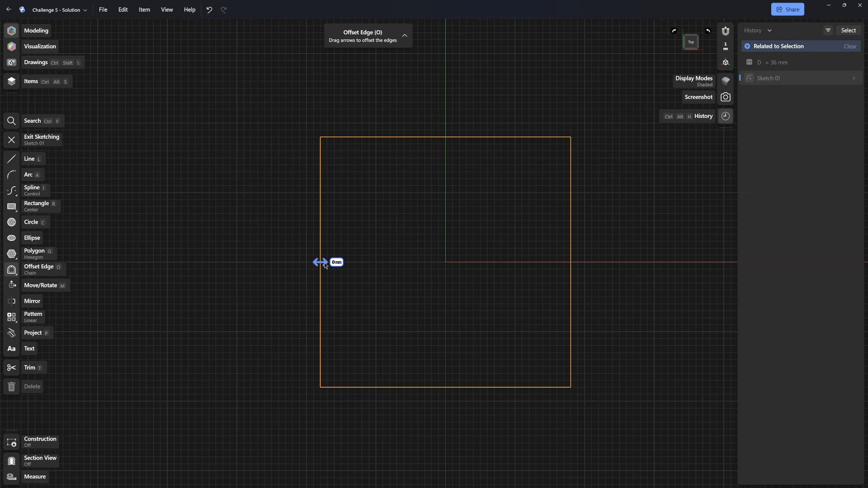
pyautogui.moveTo(322, 262); pyautogui.dragTo(350, 265)
pyautogui.click(372, 266)
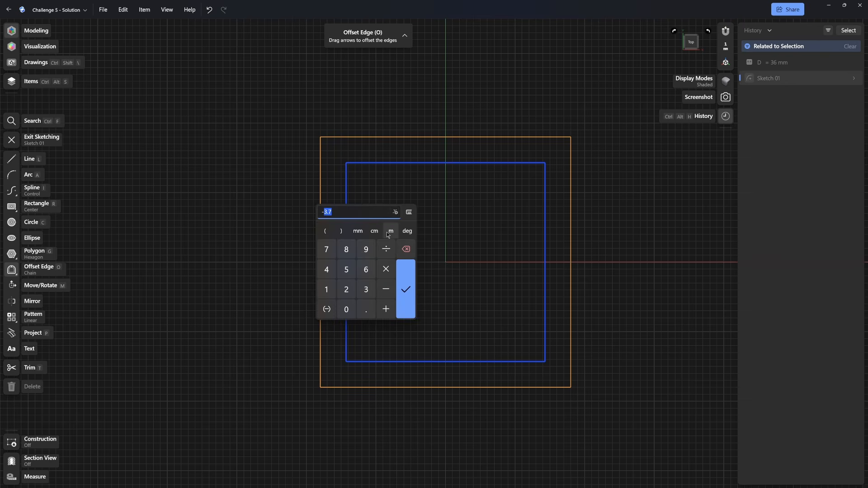
pyautogui.click(395, 212)
pyautogui.click(394, 170)
pyautogui.write('/12')
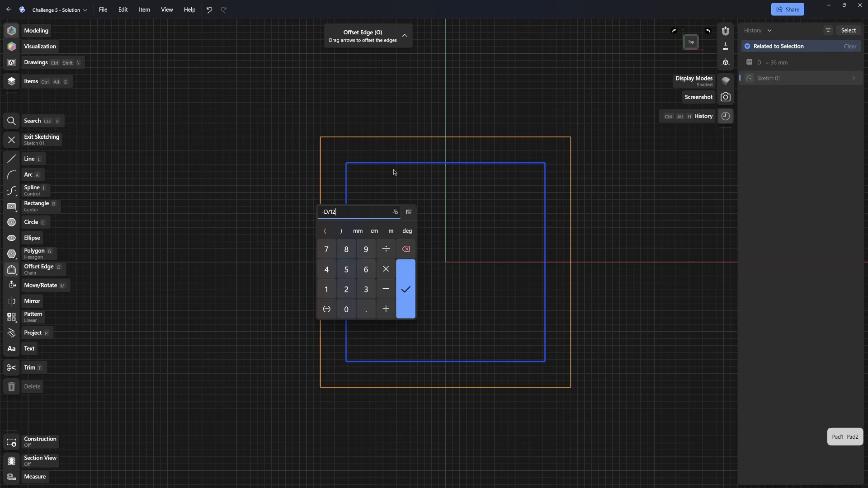
pyautogui.press('Return')
pyautogui.click(388, 203)
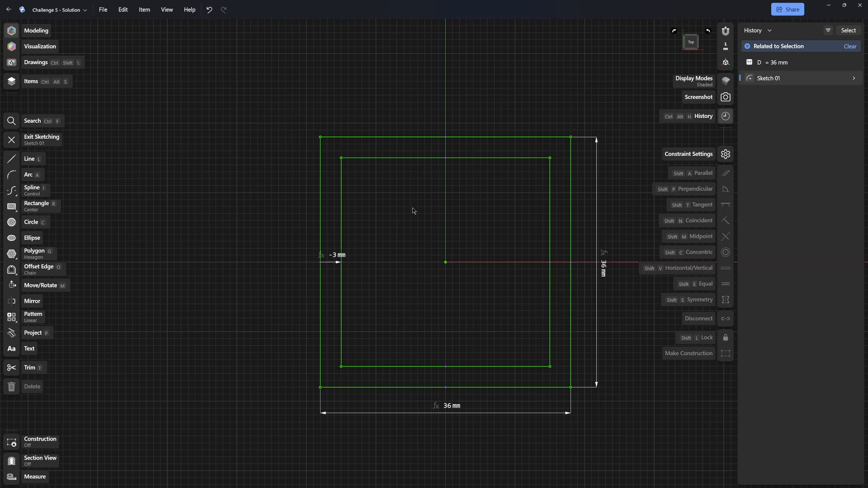
# Step: Draw a diagonal rectangle about 6 by 6 mm just inside the upper-left corner of the inner square
pyautogui.scroll(2, 438, 214)
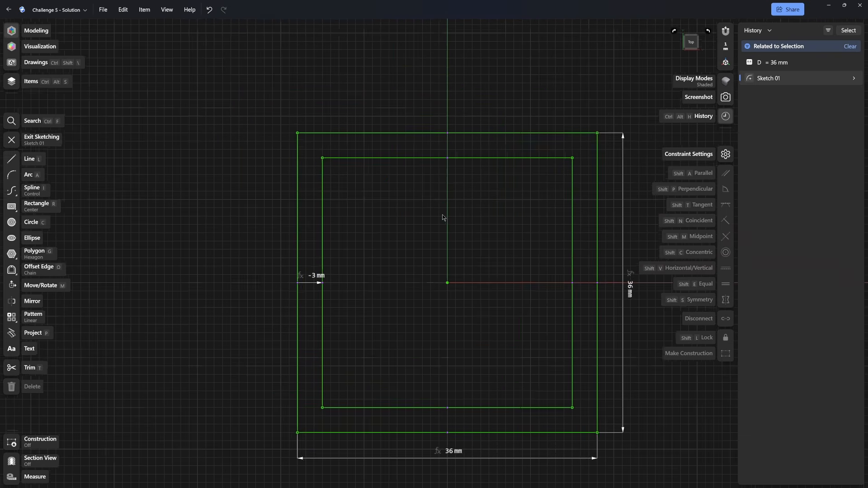
pyautogui.moveTo(441, 211); pyautogui.dragTo(362, 165, button='middle')
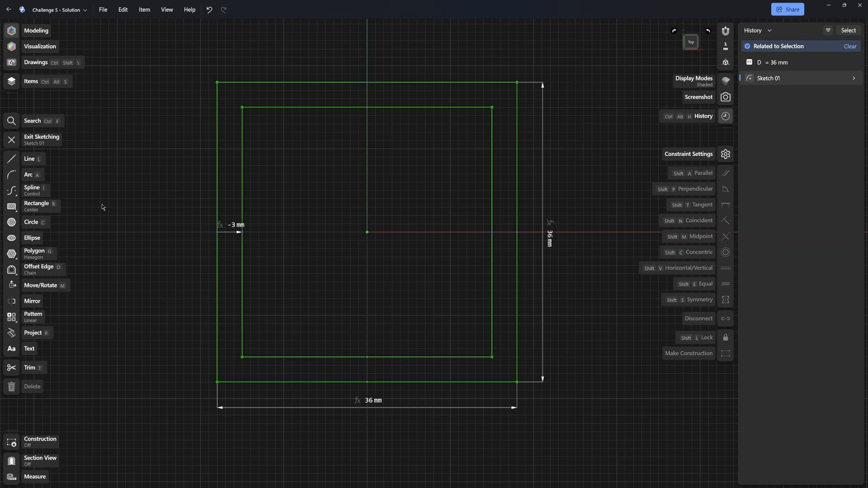
pyautogui.click(14, 209)
pyautogui.moveTo(155, 142); pyautogui.dragTo(138, 188, button='middle')
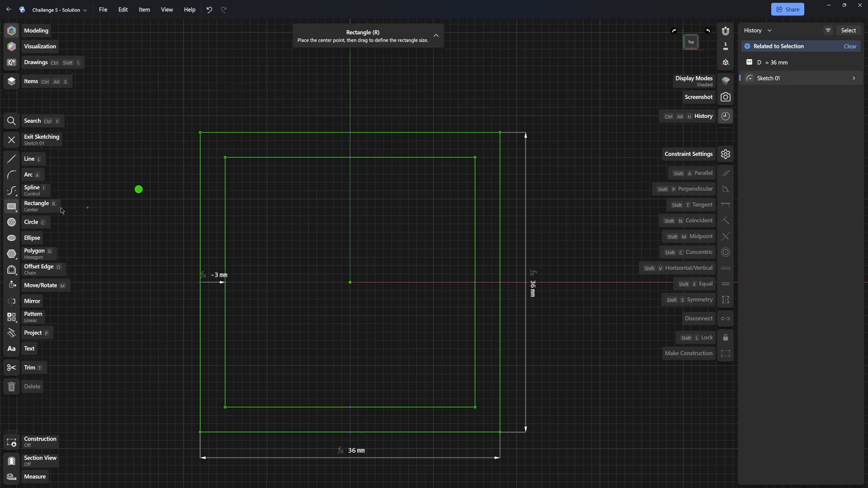
pyautogui.click(13, 209)
pyautogui.click(45, 221)
pyautogui.scroll(1, 224, 150)
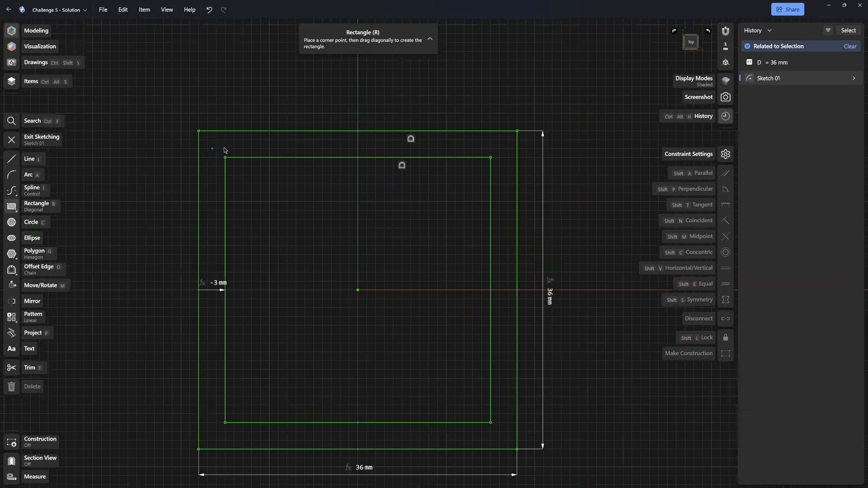
pyautogui.scroll(2, 224, 151)
pyautogui.moveTo(235, 171); pyautogui.dragTo(306, 242)
pyautogui.press('Escape')
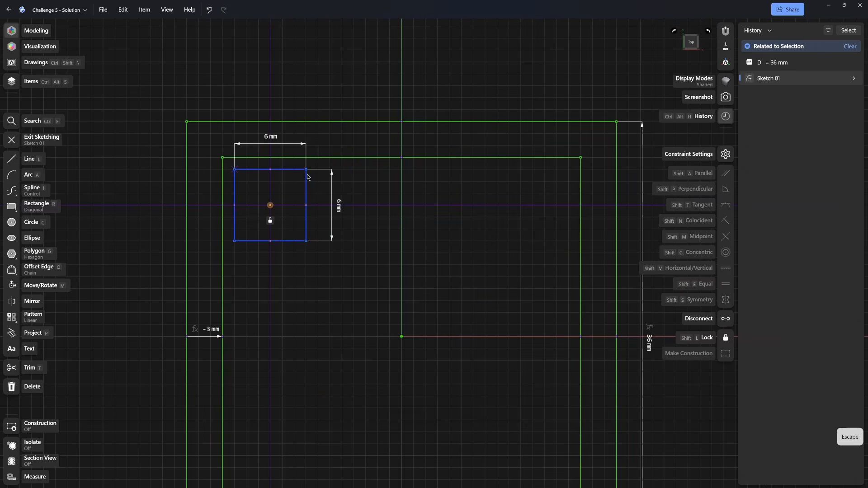
# Step: Create a new length variable from the small square's 6 mm width and let it drive that dimension
pyautogui.click(271, 136)
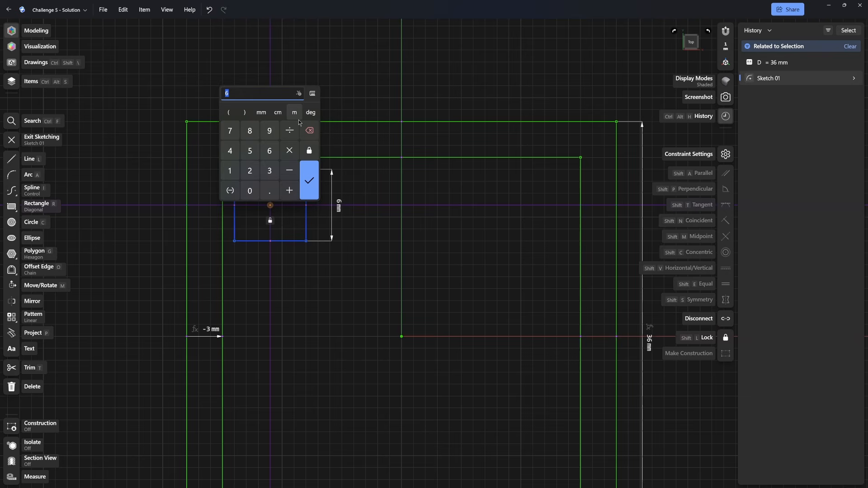
pyautogui.click(304, 97)
pyautogui.click(306, 42)
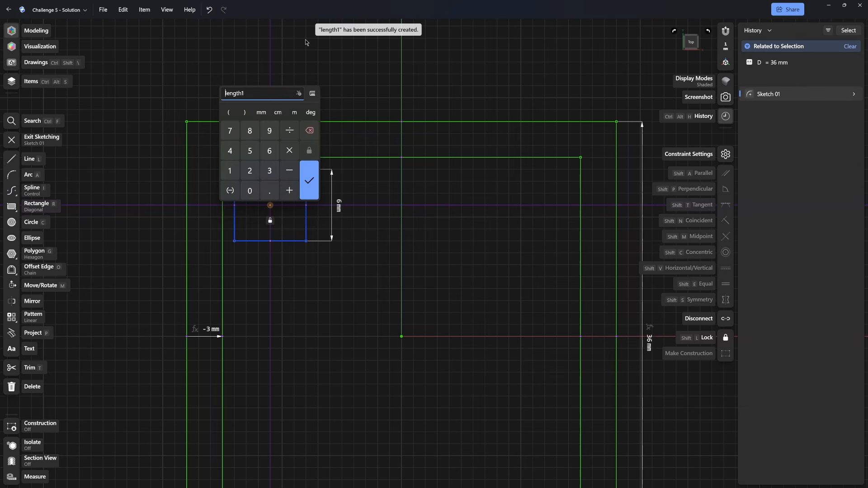
pyautogui.click(310, 181)
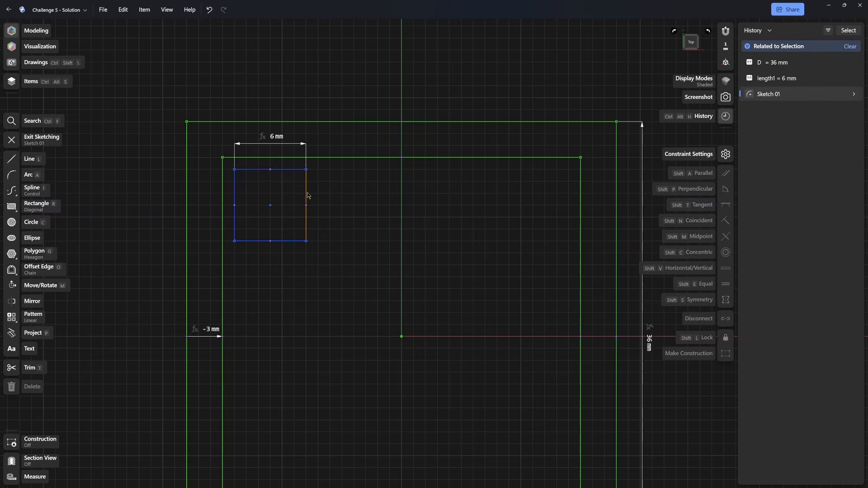
# Step: Set the small square's vertical dimension to the same length1 variable as its width
pyautogui.click(308, 196)
pyautogui.click(335, 202)
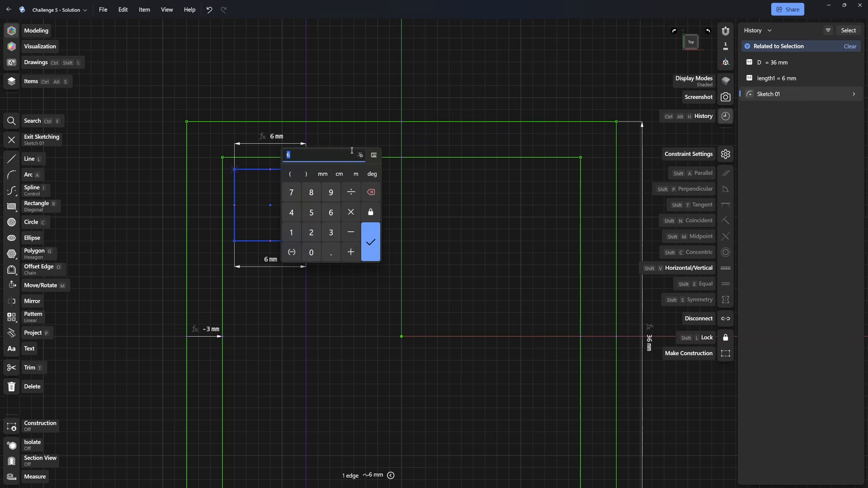
pyautogui.click(361, 155)
pyautogui.click(357, 111)
pyautogui.click(371, 231)
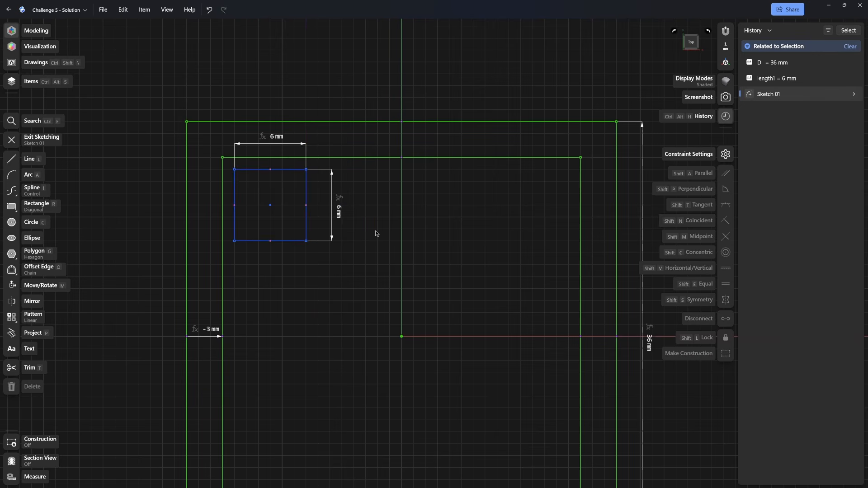
# Step: Set the length1 variable that drives the small square's dimensions to 4 mm
pyautogui.click(280, 139)
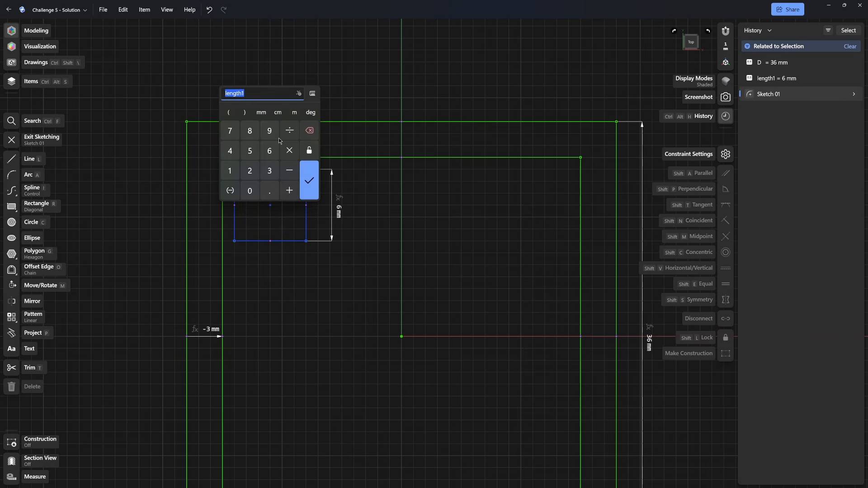
pyautogui.press('Return')
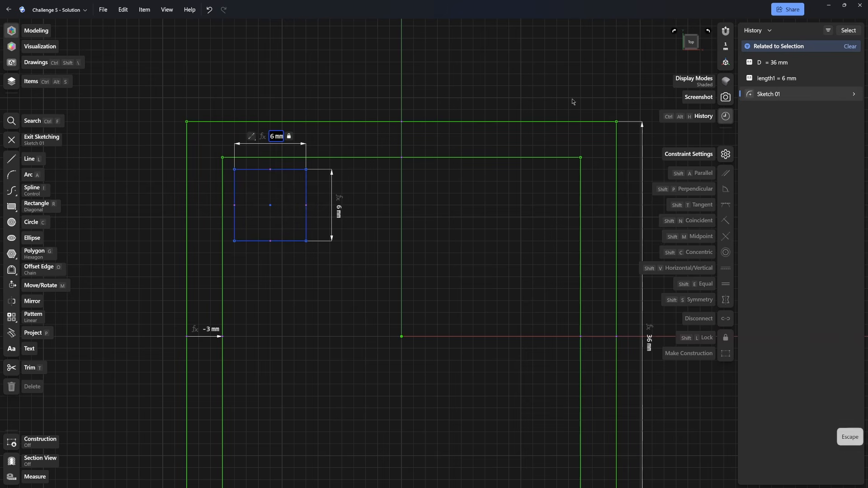
pyautogui.click(787, 77)
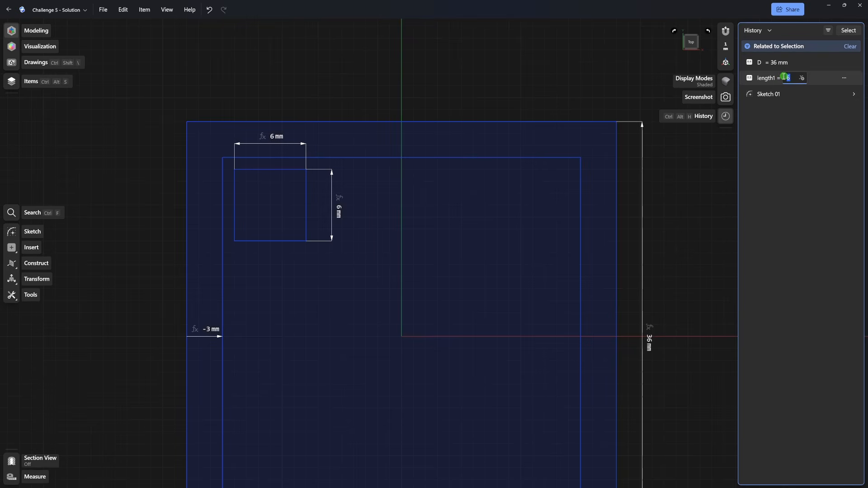
pyautogui.write('4')
pyautogui.press('Return')
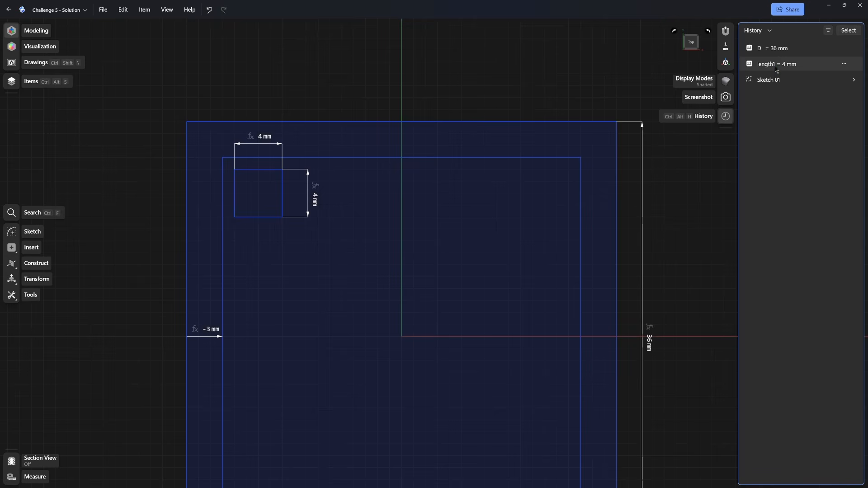
# Step: Rename the length1 variable to E
pyautogui.rightClick(777, 67)
pyautogui.click(729, 87)
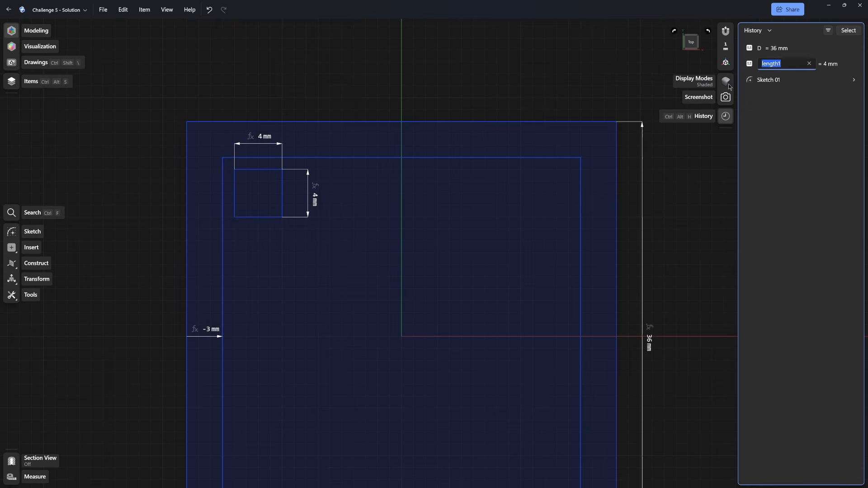
pyautogui.write('E')
pyautogui.press('Return')
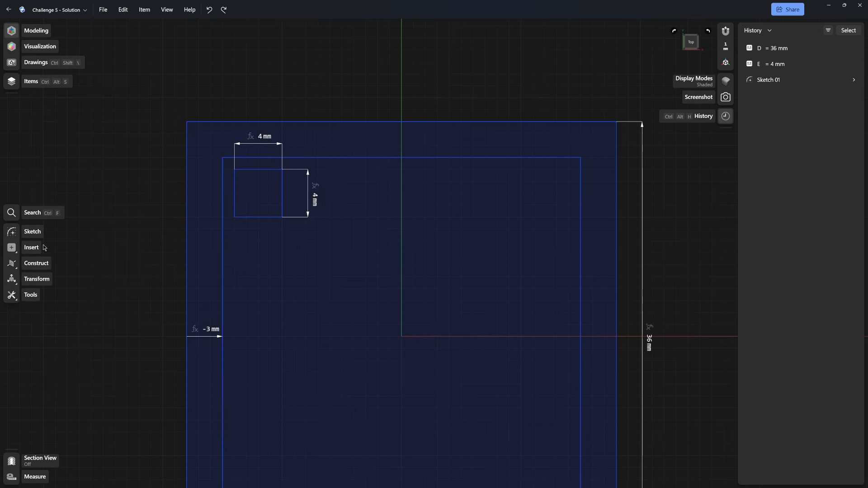
# Step: Create a new length variable named x with a value of 175 mm
pyautogui.click(11, 248)
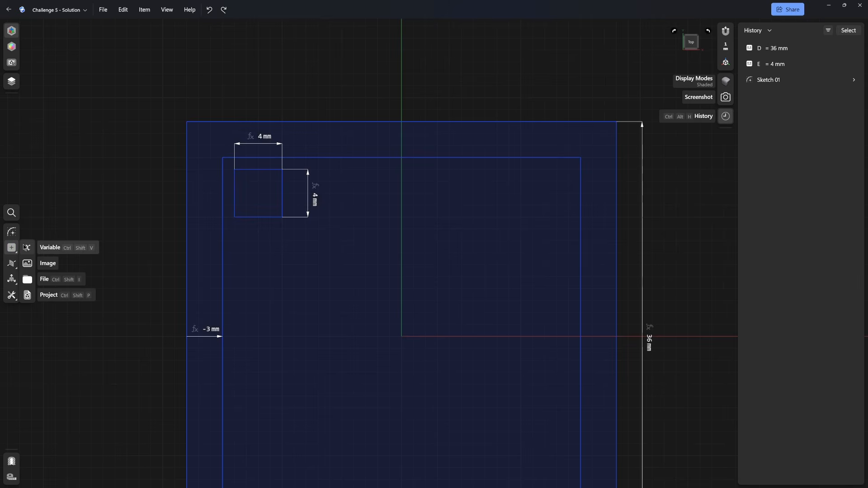
pyautogui.click(28, 249)
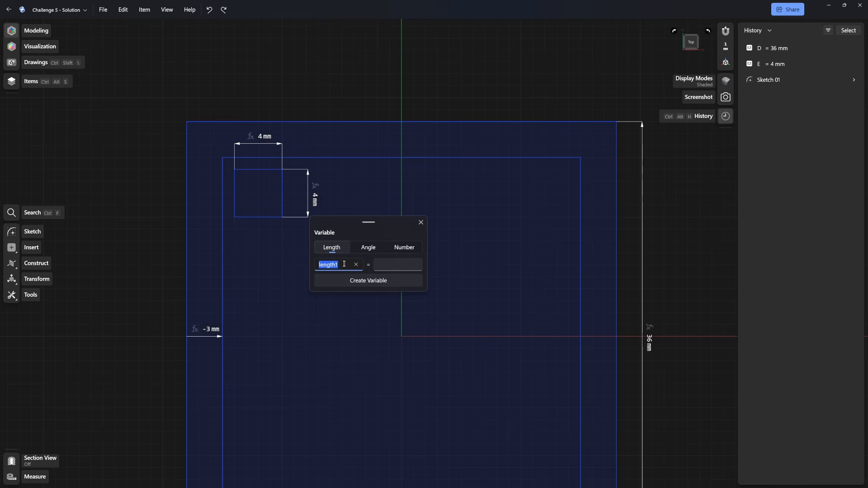
pyautogui.write('x')
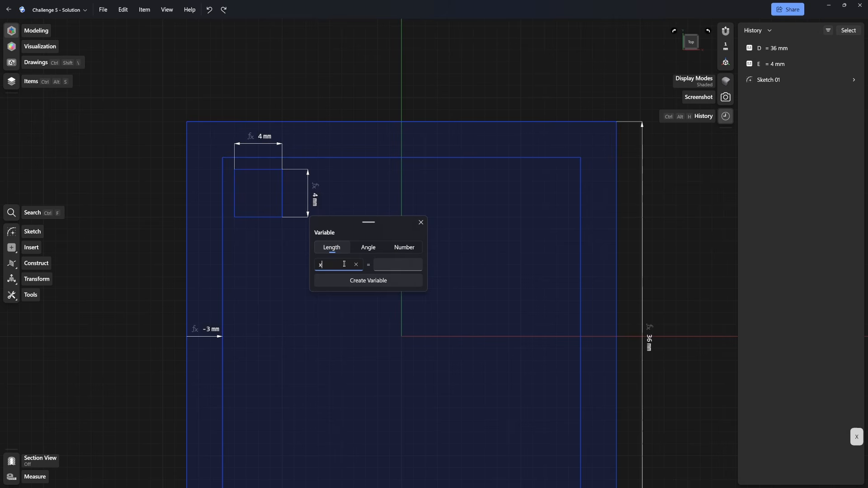
pyautogui.click(388, 265)
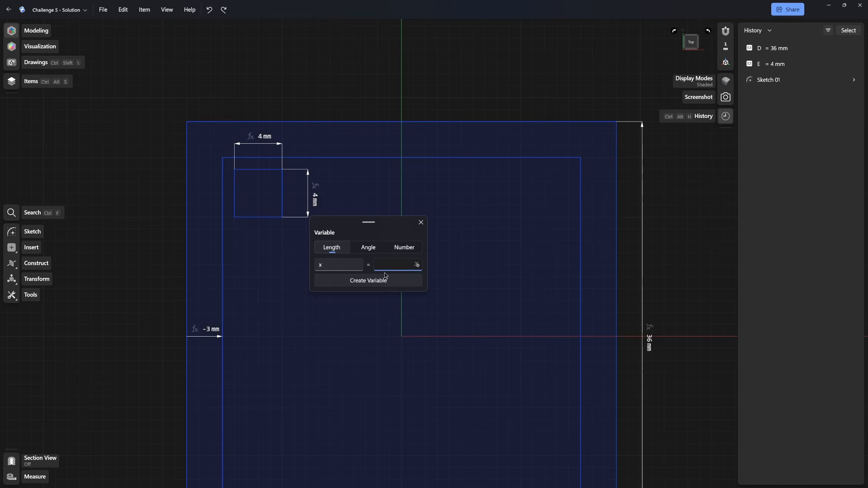
pyautogui.write('175')
pyautogui.press('Return')
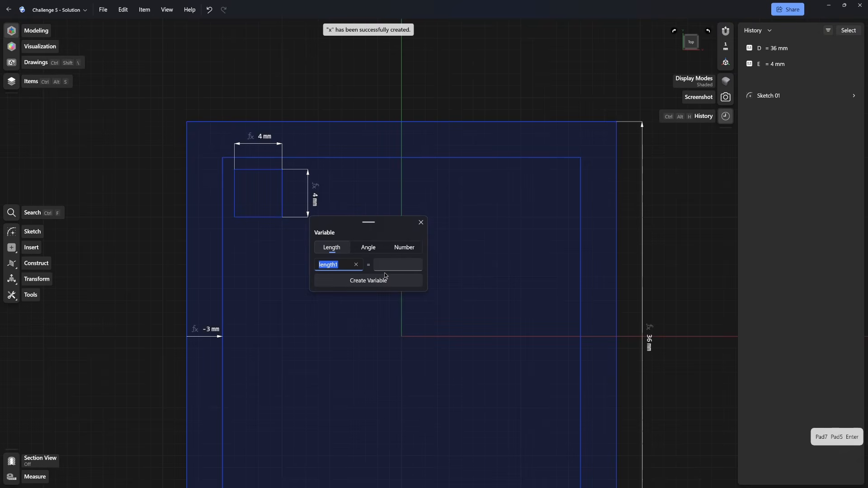
pyautogui.click(421, 223)
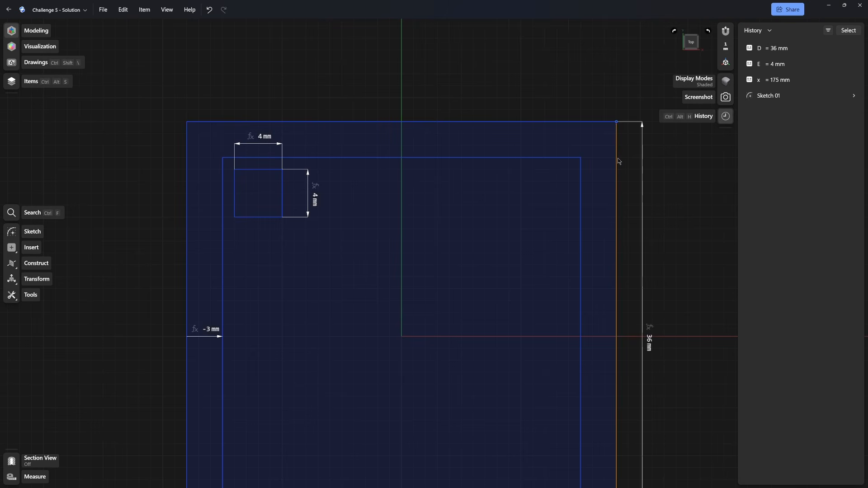
# Step: Replace the value of variable x with the expression D-2*(D/12)
pyautogui.click(617, 159)
pyautogui.click(778, 93)
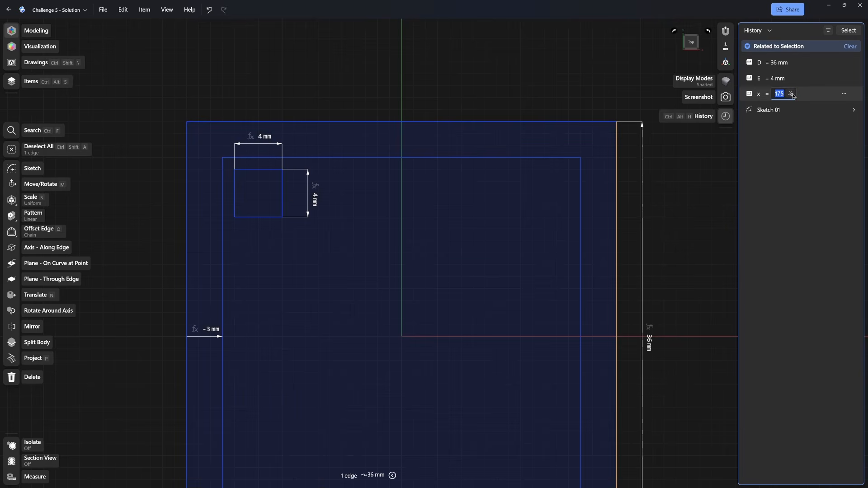
pyautogui.click(793, 95)
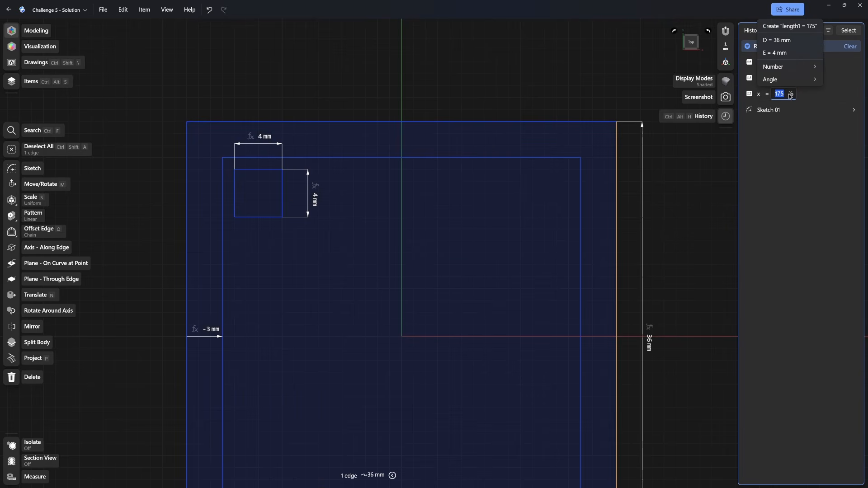
pyautogui.click(789, 40)
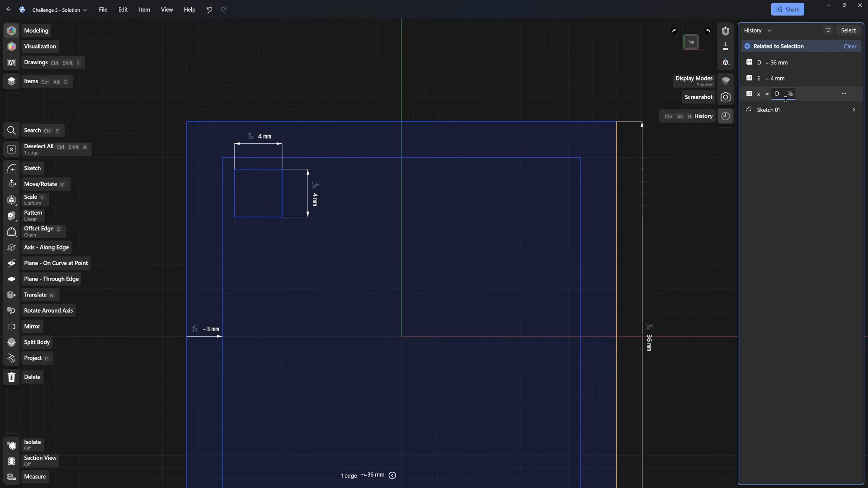
pyautogui.write('-2')
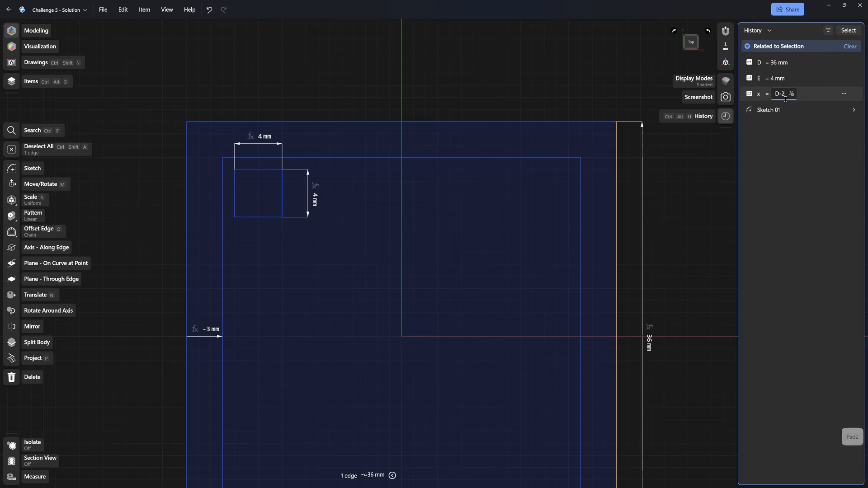
pyautogui.write('*')
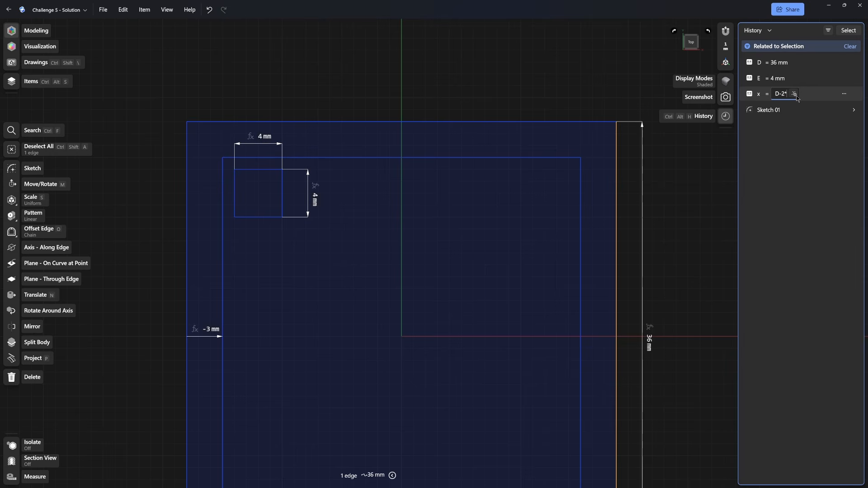
pyautogui.write('(')
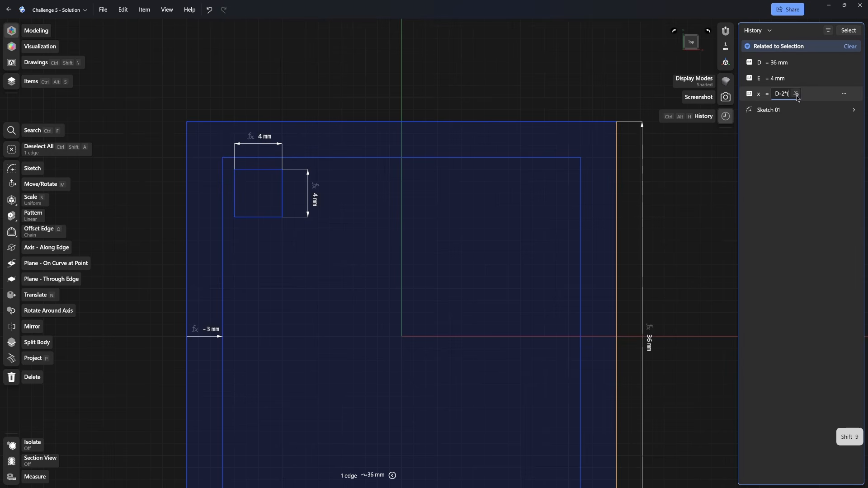
pyautogui.write('D/')
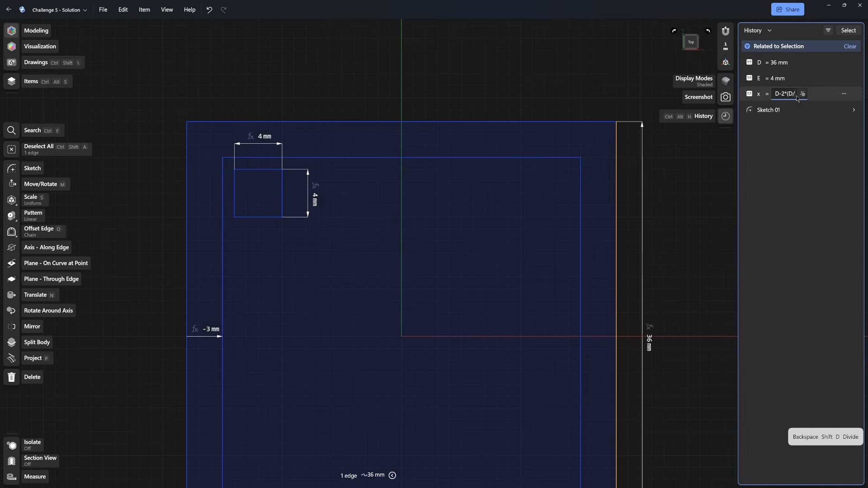
pyautogui.write('12)')
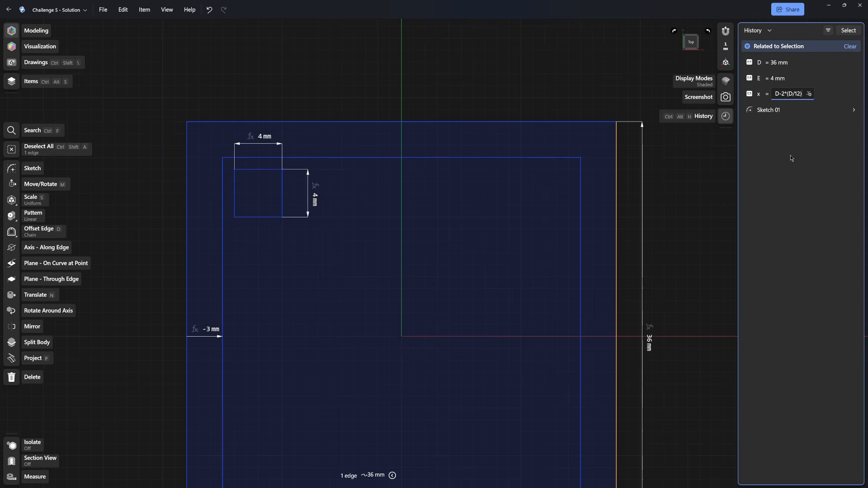
# Step: Simplify the expression of variable x to D-(D/6) and apply it
pyautogui.click(789, 93)
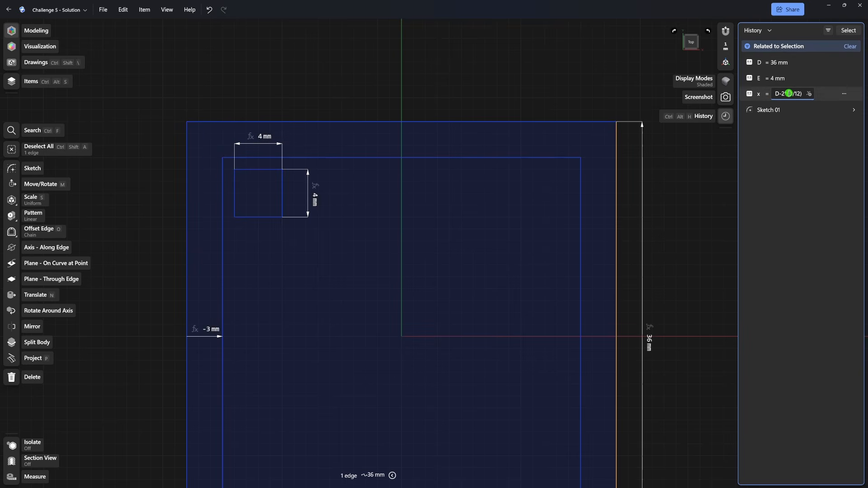
pyautogui.press('Left')
pyautogui.press('Right')
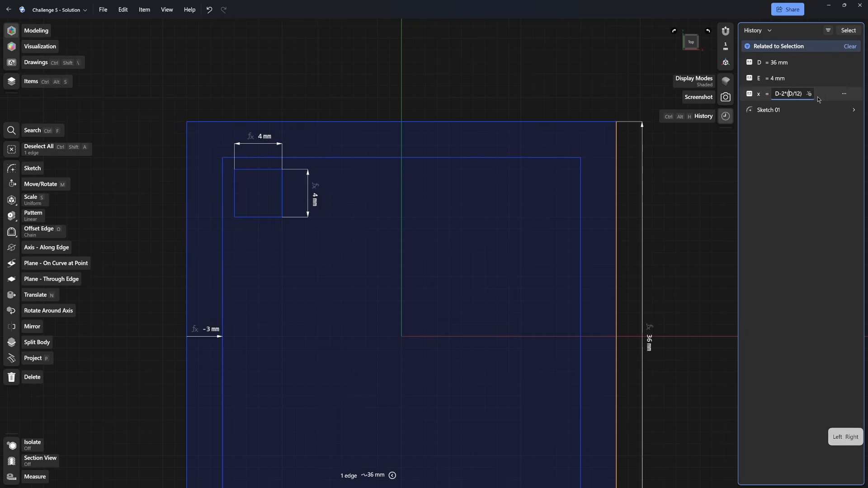
pyautogui.press('BackSpace')
pyautogui.press('BackSpace')
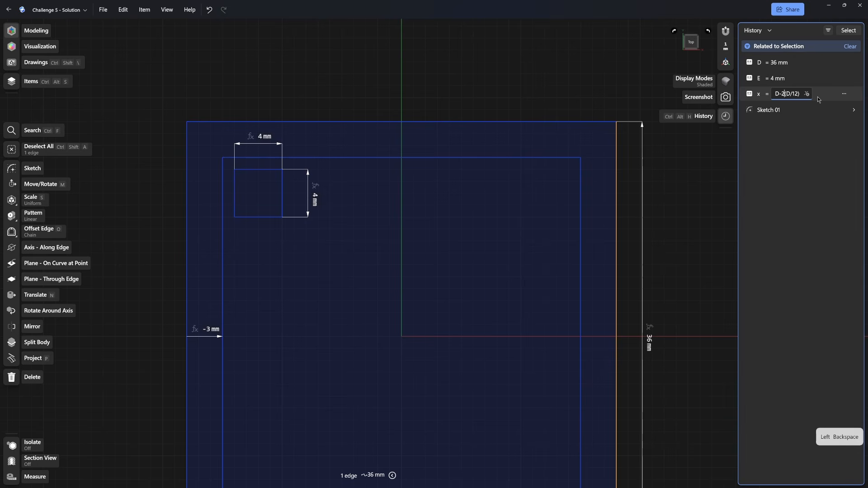
pyautogui.press('Right')
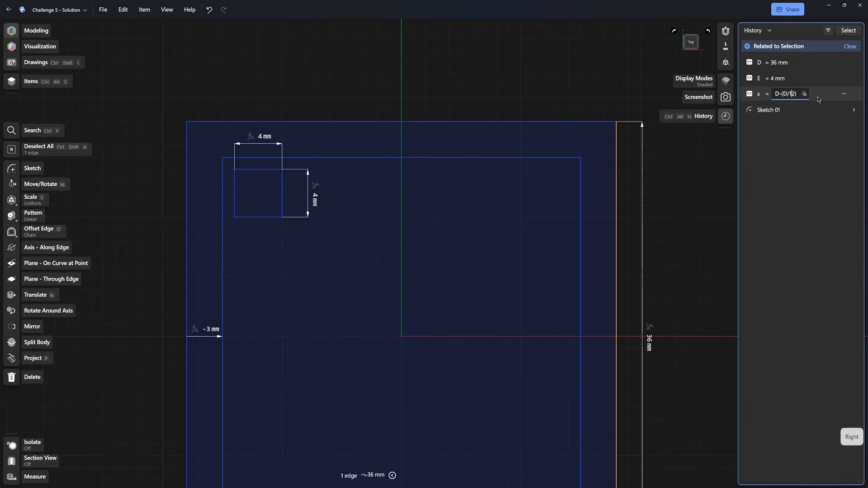
pyautogui.press('BackSpace')
pyautogui.press('BackSpace')
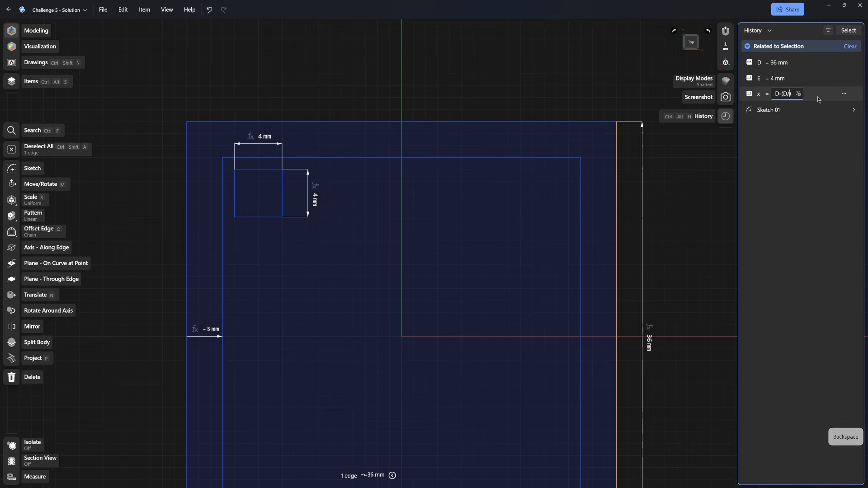
pyautogui.write('6')
pyautogui.press('Return')
pyautogui.press('Escape')
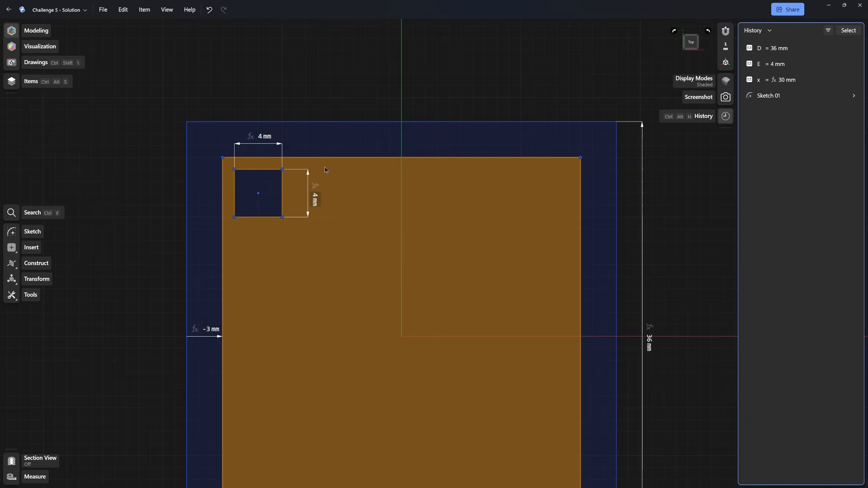
# Step: Reopen the sketch and fix the distance between the upper edges of the small square and the inner square at 1 mm
pyautogui.doubleClick(286, 187)
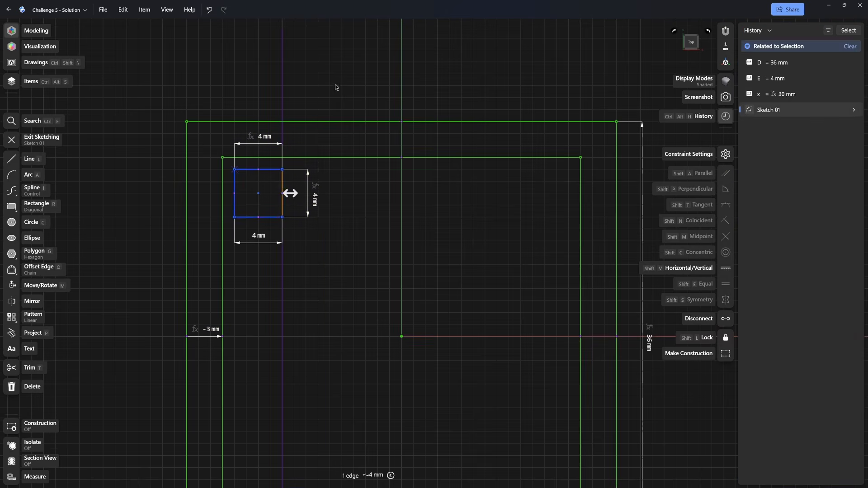
pyautogui.click(271, 164)
pyautogui.keyDown('shift'); pyautogui.click(271, 157); pyautogui.keyUp('shift')
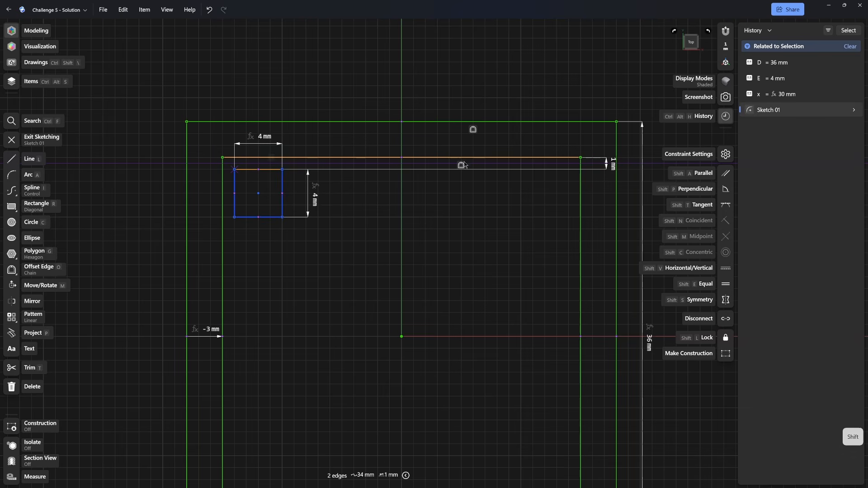
pyautogui.click(614, 164)
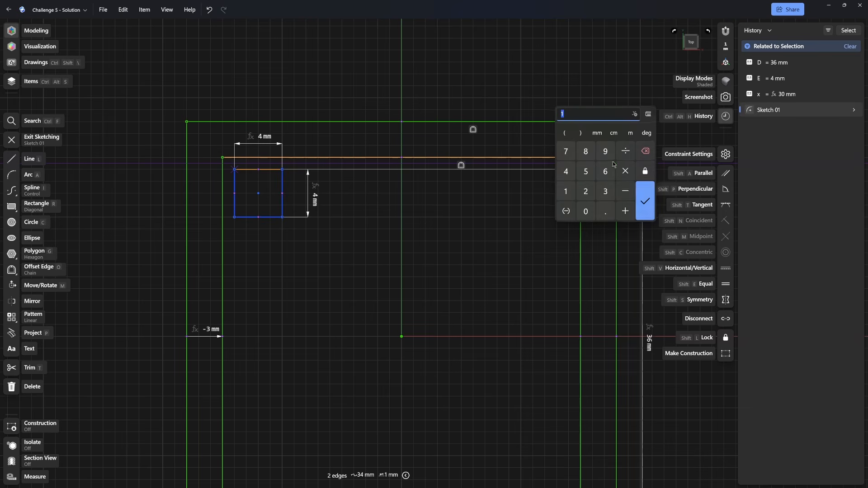
pyautogui.click(646, 197)
# Step: Fix the distance between the left edges of the inner square and the small square at 1 mm
pyautogui.click(223, 198)
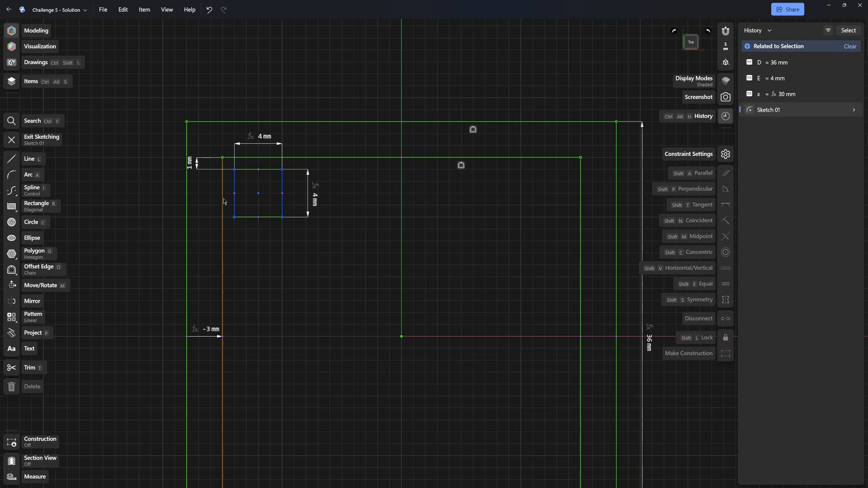
pyautogui.keyDown('shift'); pyautogui.click(236, 207); pyautogui.keyUp('shift')
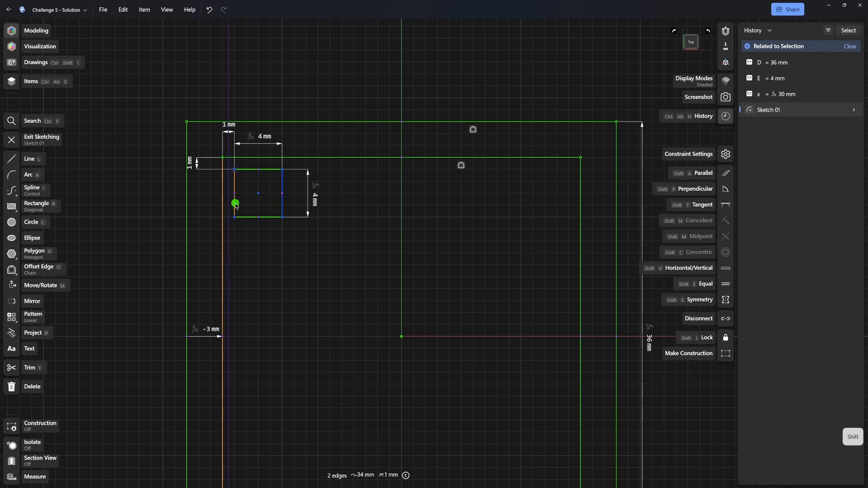
pyautogui.click(223, 124)
pyautogui.press('Return')
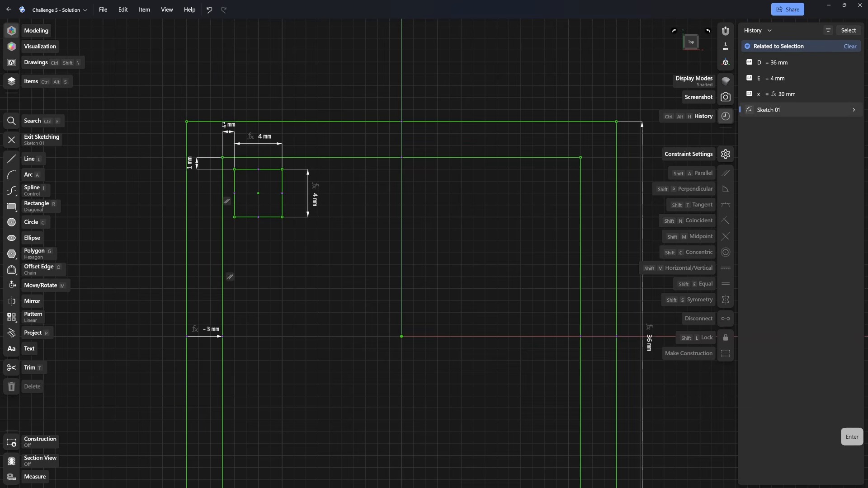
# Step: Linear-pattern the small square to the right with three instances about 11.7 mm apart, and switch the length type from Spacing to Total
pyautogui.click(269, 170)
pyautogui.doubleClick(269, 170)
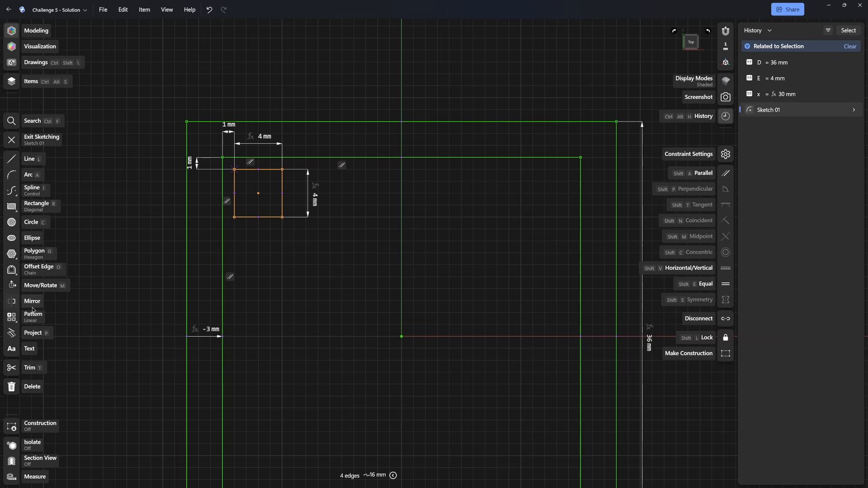
pyautogui.click(16, 316)
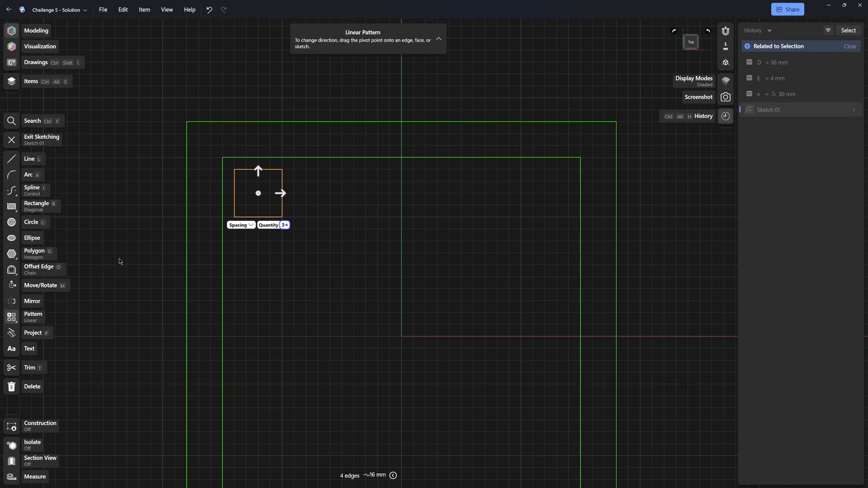
pyautogui.moveTo(281, 193); pyautogui.dragTo(415, 199)
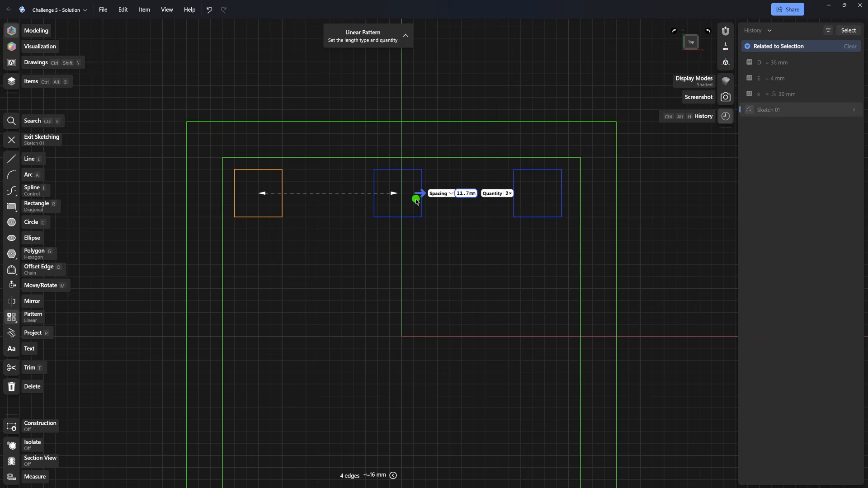
pyautogui.click(468, 197)
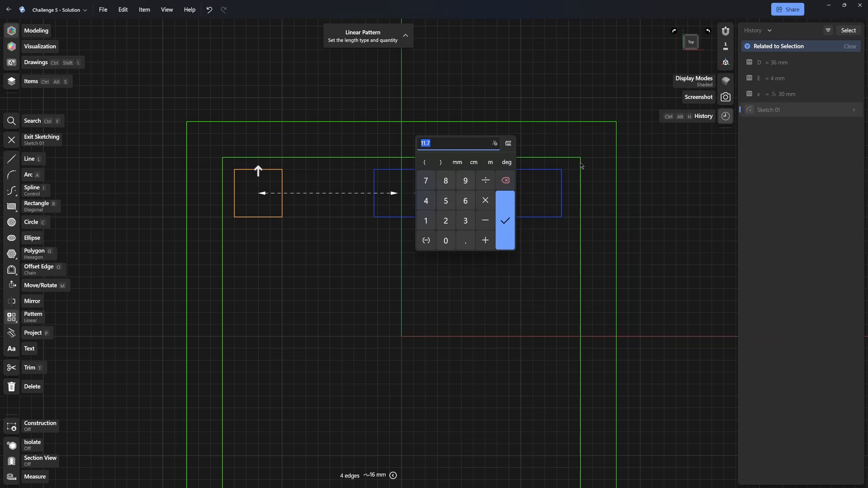
pyautogui.press('Return')
pyautogui.click(445, 193)
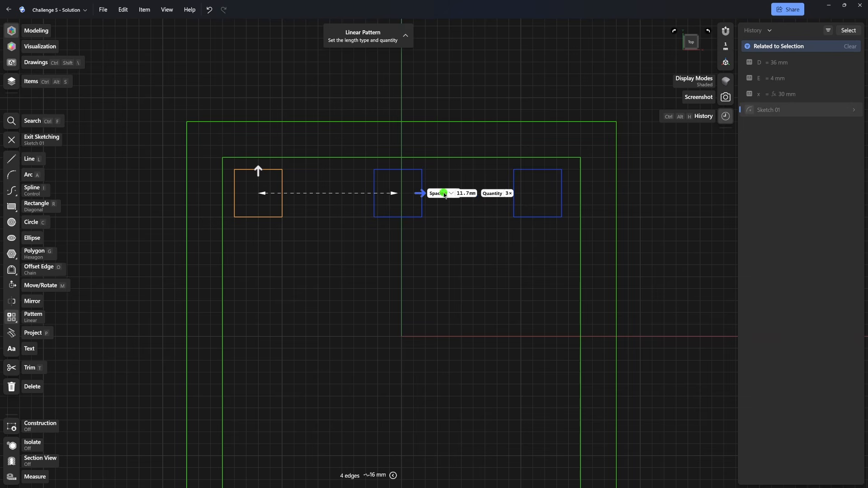
pyautogui.click(441, 193)
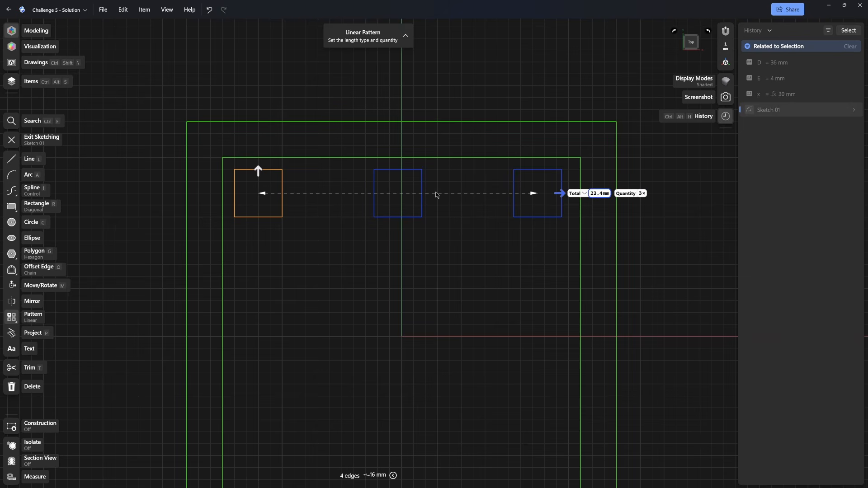
# Step: Set the total length of the horizontal pattern direction to the expression x-2-E
pyautogui.click(601, 194)
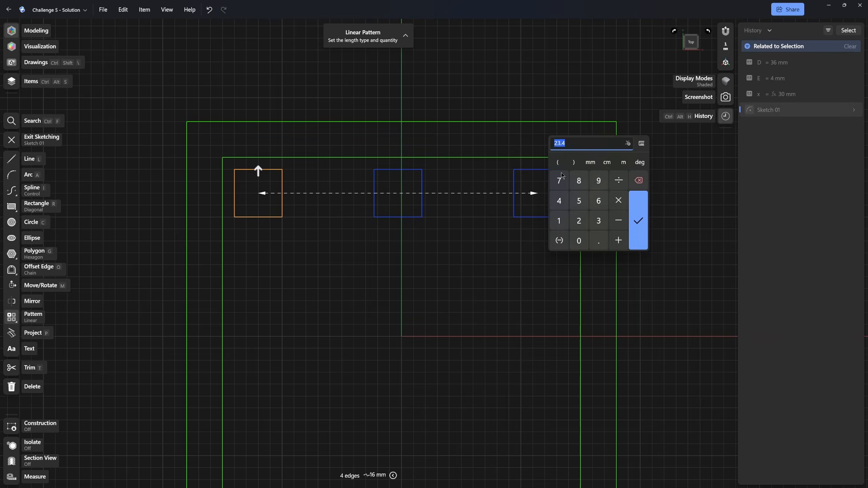
pyautogui.write('x-')
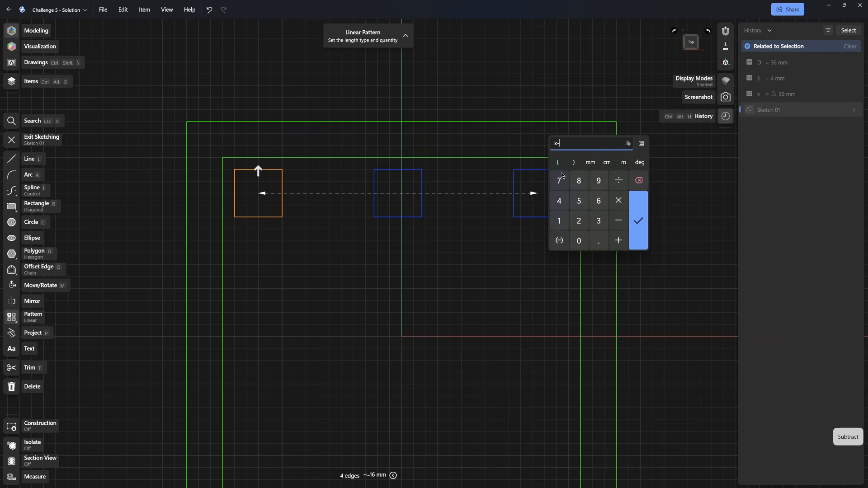
pyautogui.write('2')
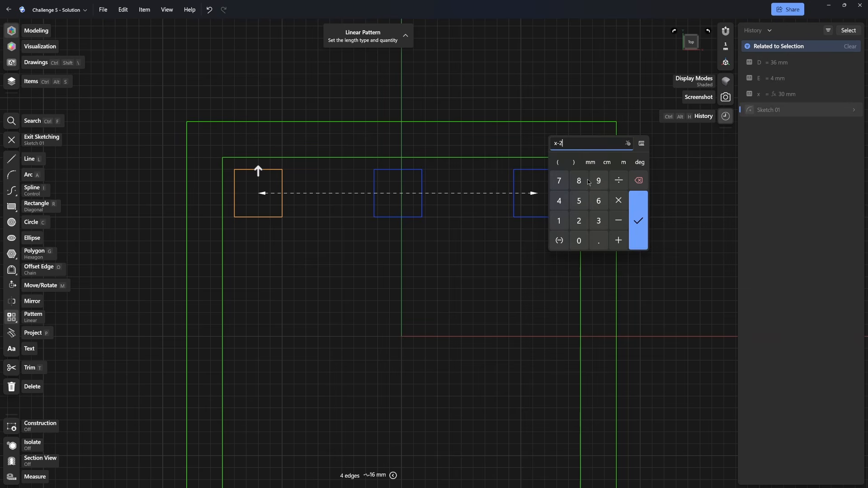
pyautogui.write('-E')
pyautogui.click(639, 206)
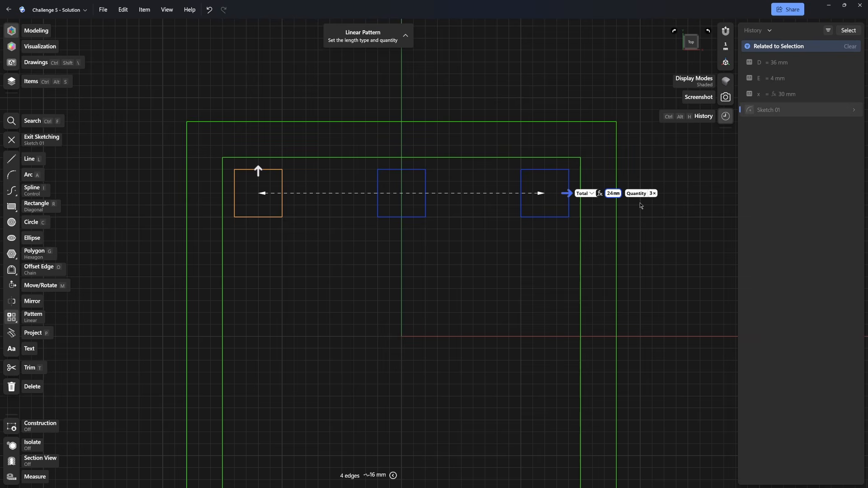
# Step: Extend the pattern downward in a second direction to three rows over a total of about 24 mm
pyautogui.scroll(-5, 561, 238)
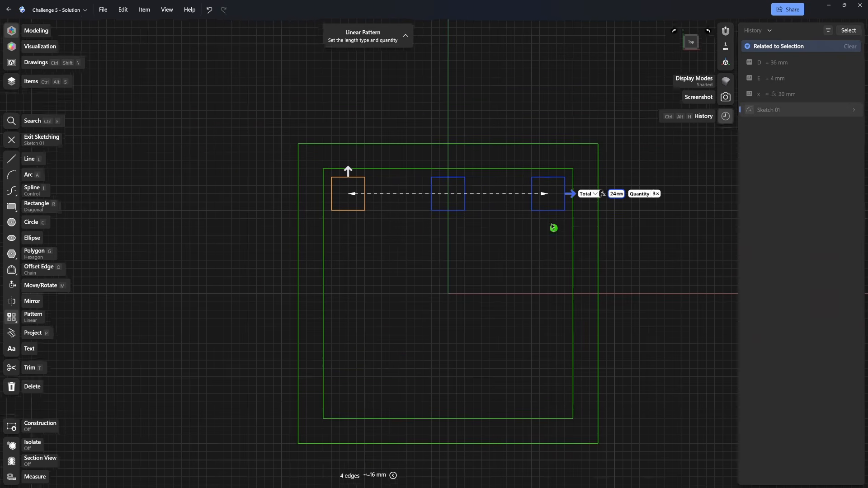
pyautogui.moveTo(554, 227); pyautogui.dragTo(506, 182, button='middle')
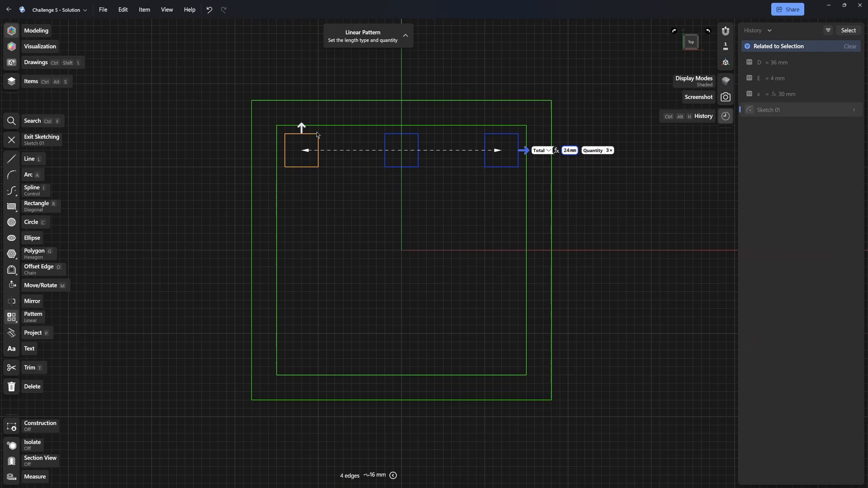
pyautogui.moveTo(303, 131); pyautogui.dragTo(315, 335)
pyautogui.moveTo(336, 380)
pyautogui.mouseDown(button='middle')
pyautogui.moveTo(373, 308)
pyautogui.moveTo(366, 338)
pyautogui.mouseUp(button='middle')
pyautogui.scroll(1, 373, 307)
pyautogui.scroll(1, 373, 306)
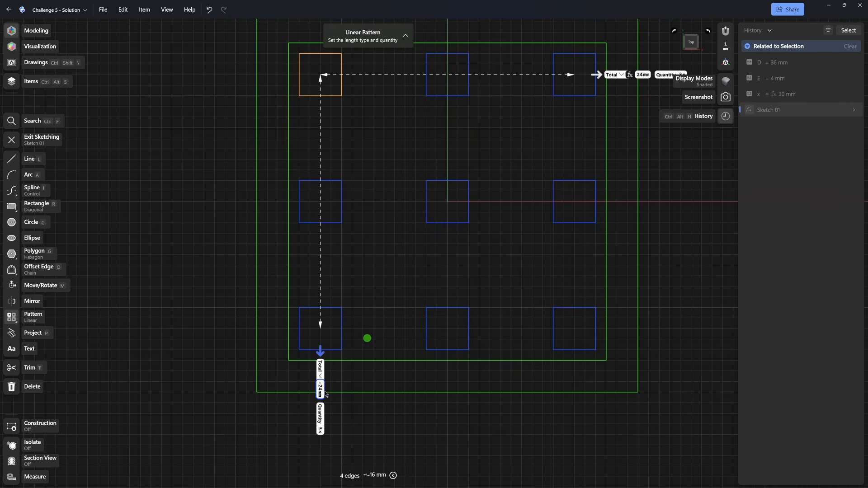
# Step: Set the total length of the vertical pattern direction to -(x-2-E) and apply the linear pattern
pyautogui.click(321, 392)
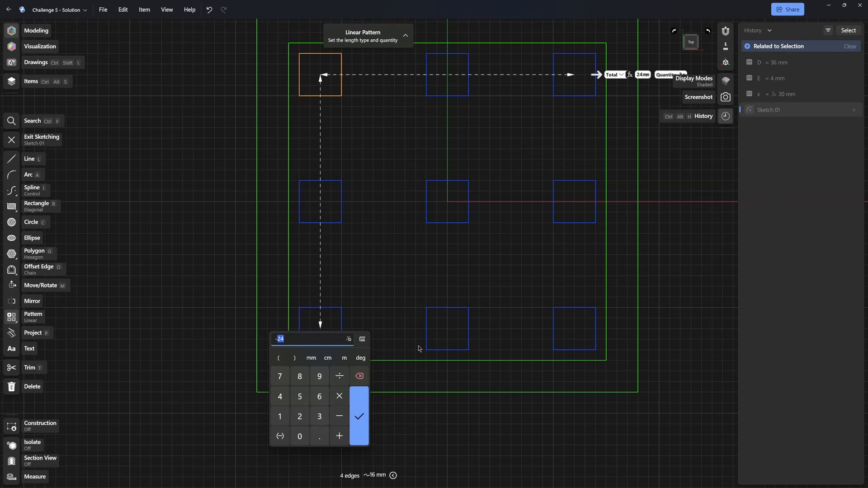
pyautogui.press('shift')
pyautogui.write('(x')
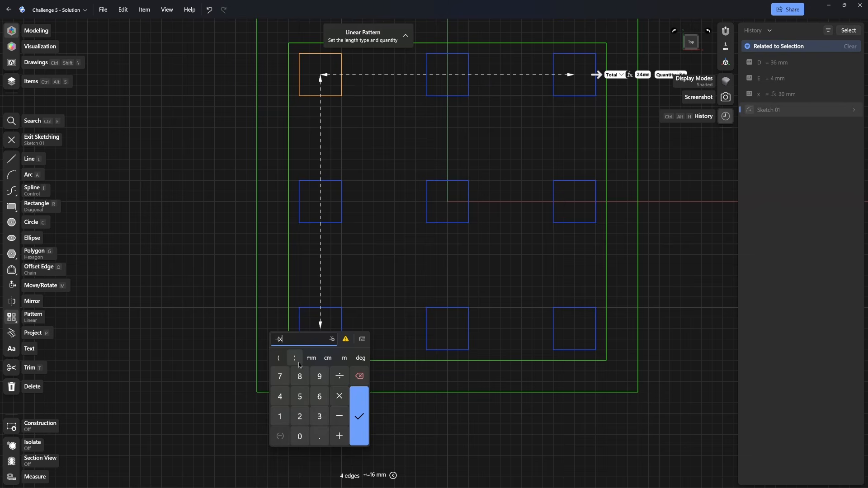
pyautogui.write('-2-')
pyautogui.write('E)')
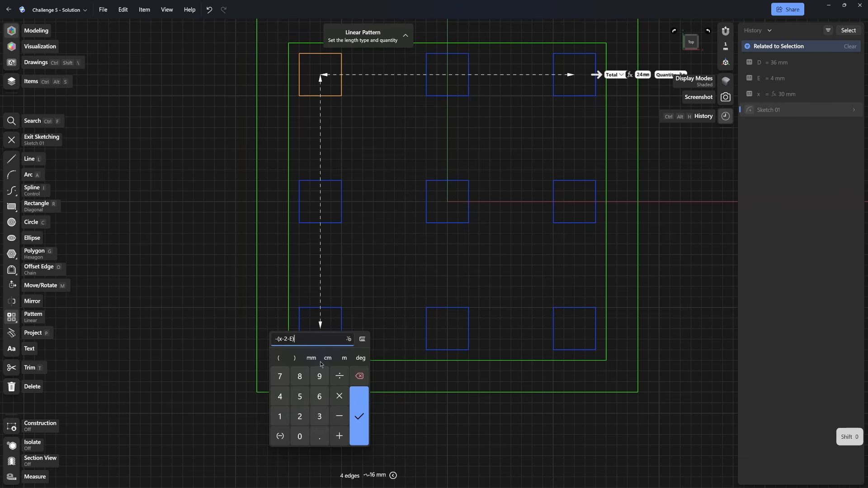
pyautogui.press('Return')
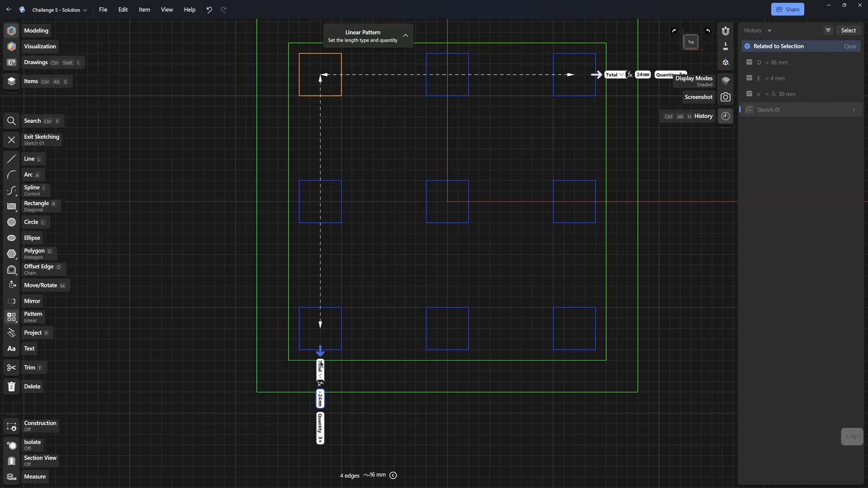
pyautogui.click(215, 255)
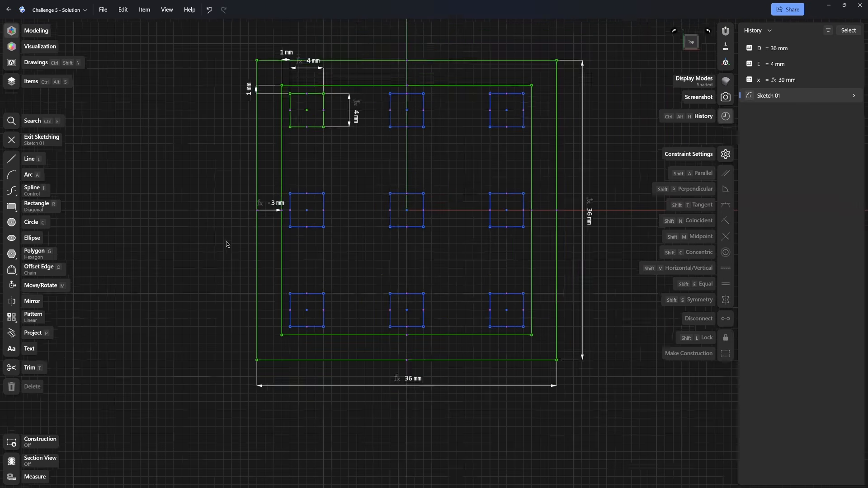
# Step: Test the parametric sketch by changing variable D to 40 mm and setting it back to 36 mm
pyautogui.scroll(-2, 244, 240)
pyautogui.moveTo(254, 229); pyautogui.dragTo(192, 254, button='middle')
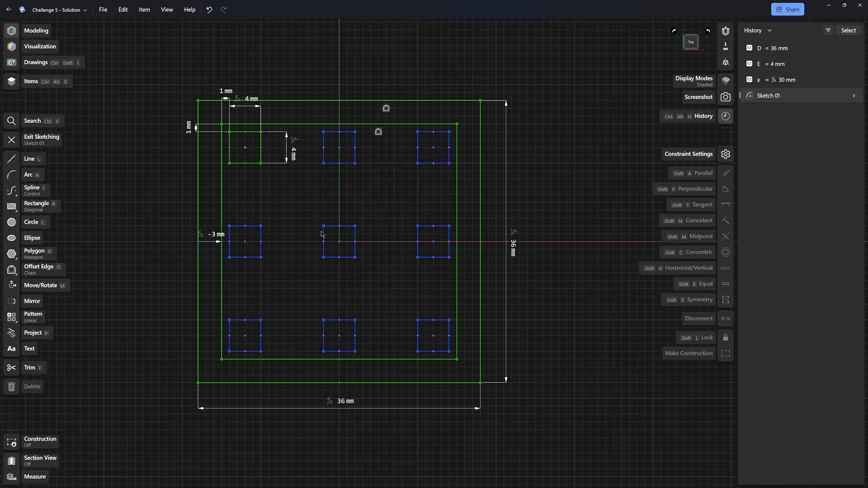
pyautogui.click(778, 47)
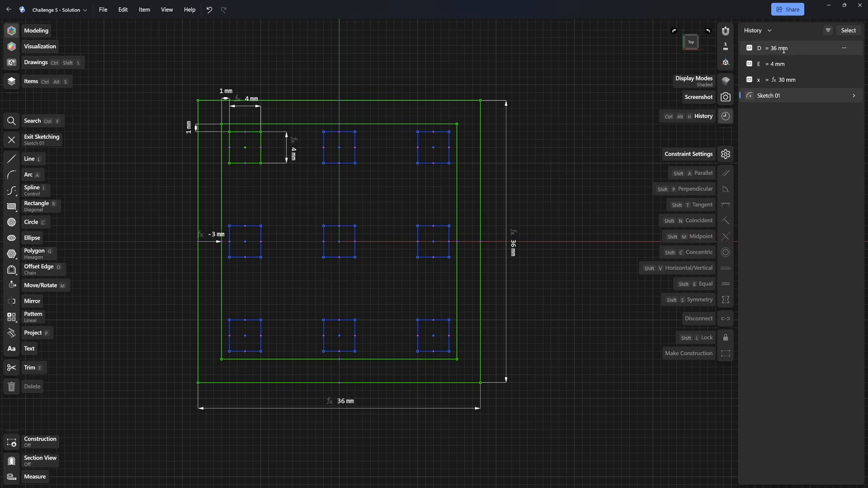
pyautogui.write('40')
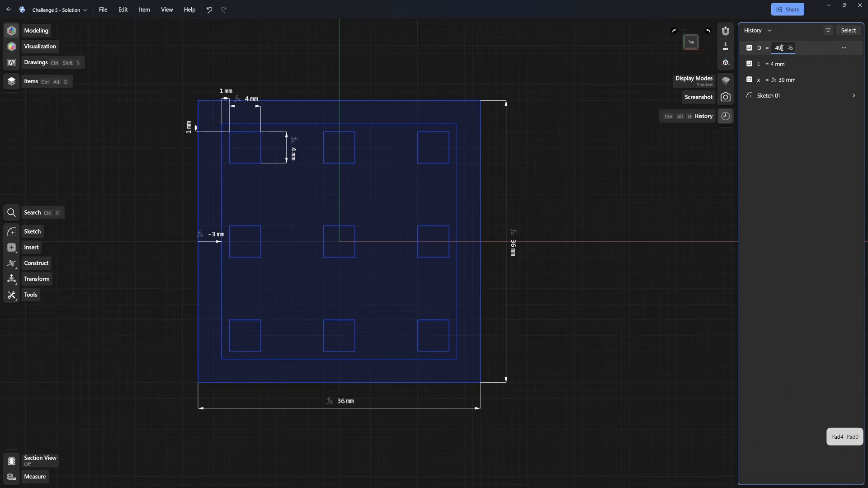
pyautogui.press('Return')
pyautogui.doubleClick(782, 48)
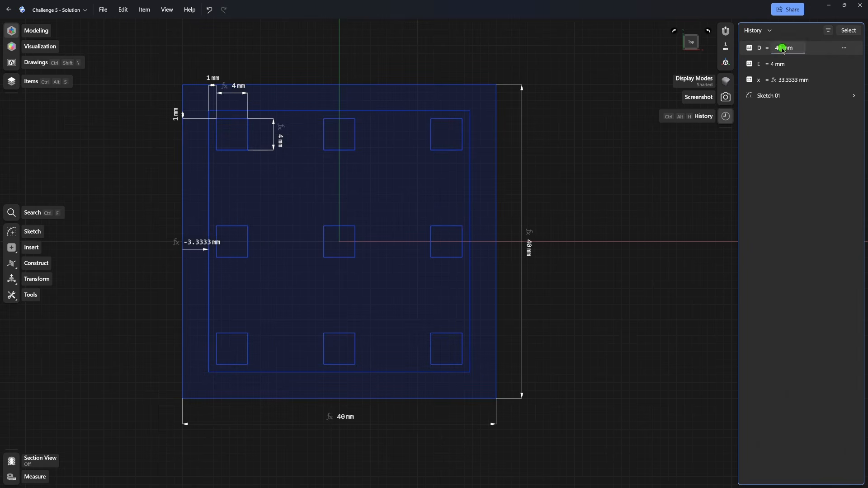
pyautogui.write('36')
pyautogui.press('Return')
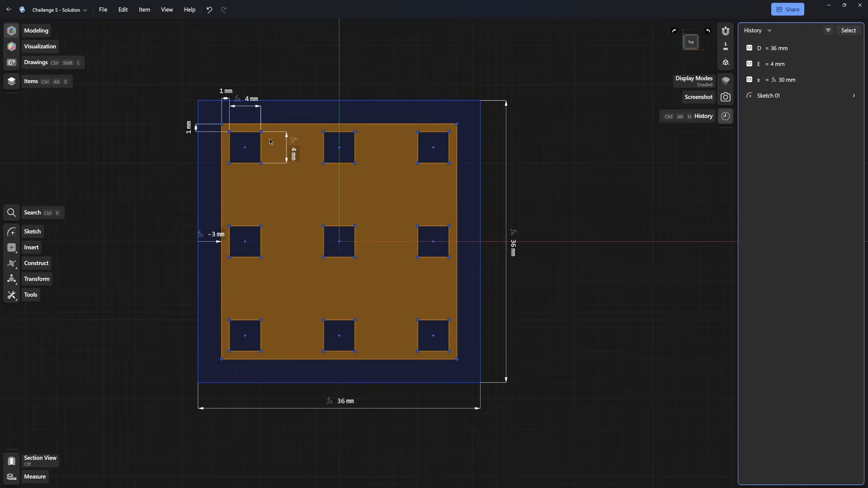
# Step: Reopen the sketch's linear pattern and set the quantity in the horizontal direction to the expression x/(E+1)
pyautogui.doubleClick(251, 133)
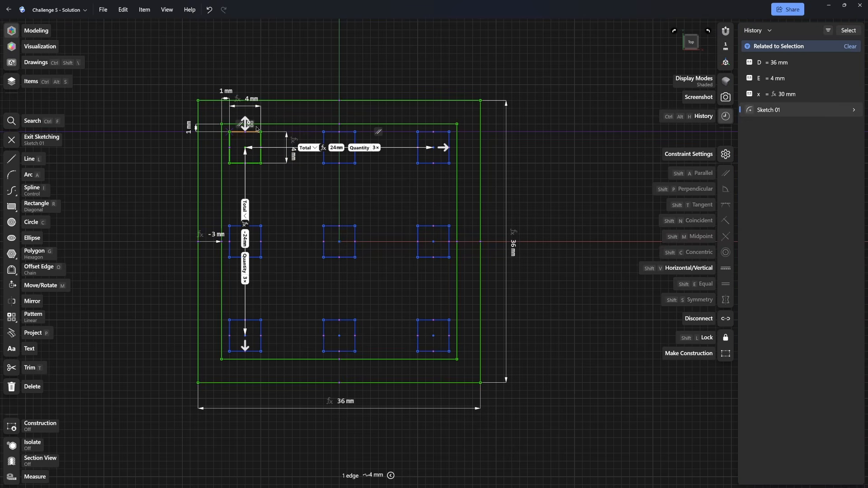
pyautogui.click(364, 148)
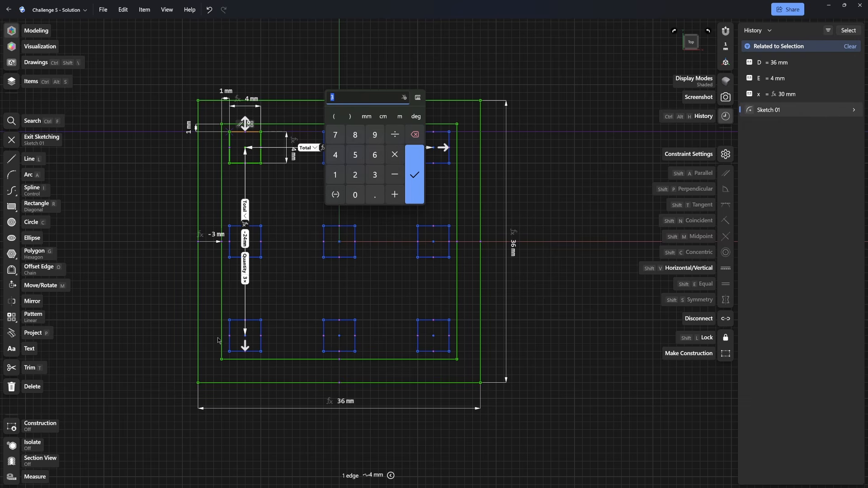
pyautogui.click(405, 97)
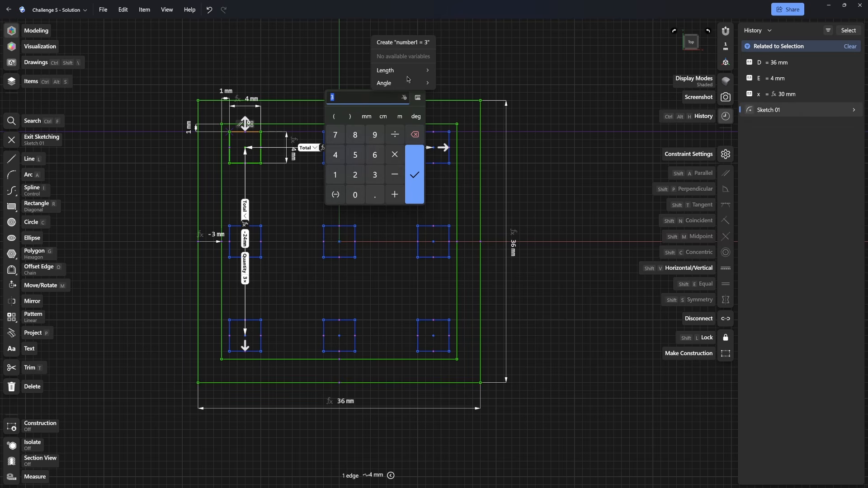
pyautogui.moveTo(409, 71)
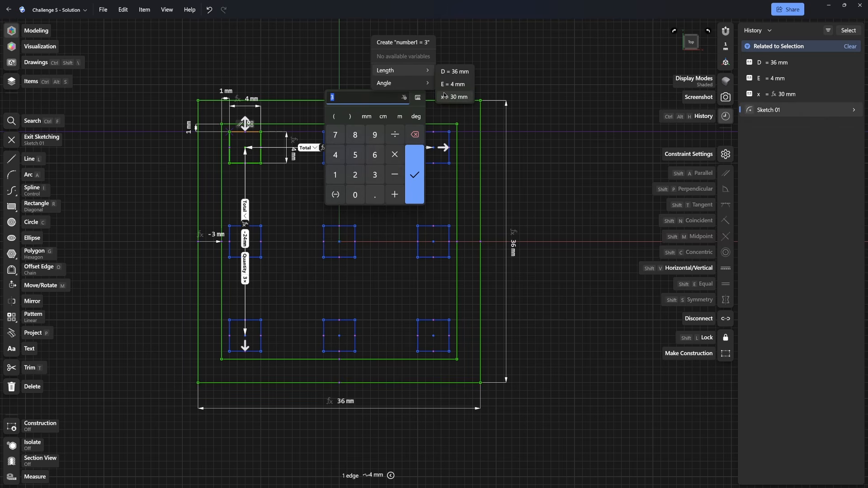
pyautogui.click(448, 97)
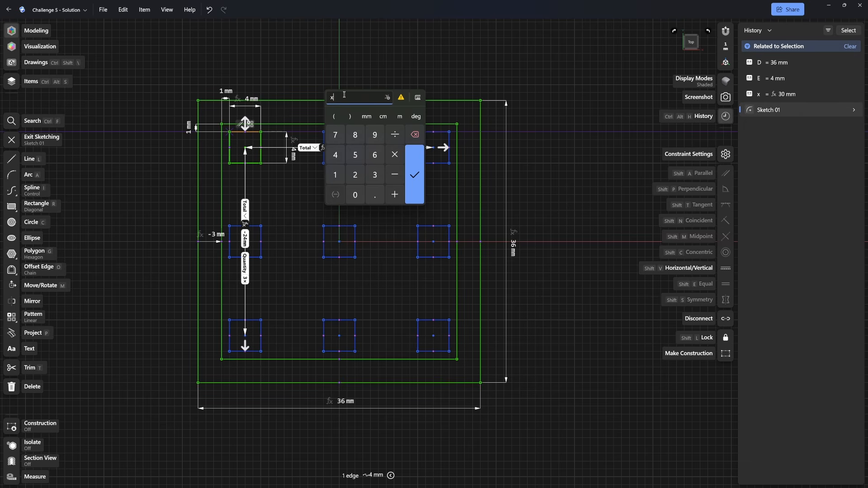
pyautogui.write('/(')
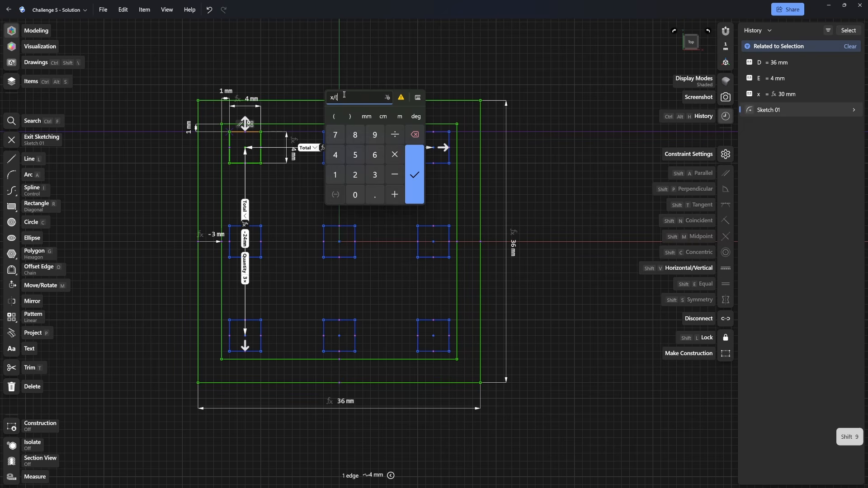
pyautogui.click(387, 97)
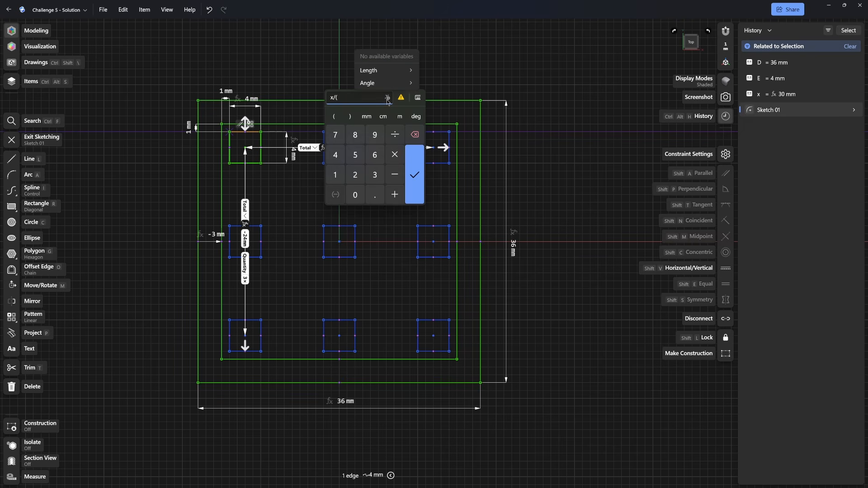
pyautogui.moveTo(393, 71)
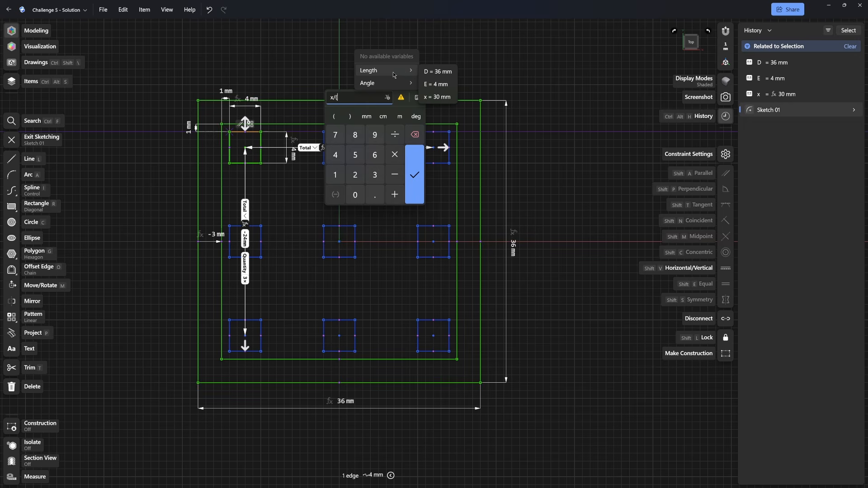
pyautogui.click(426, 84)
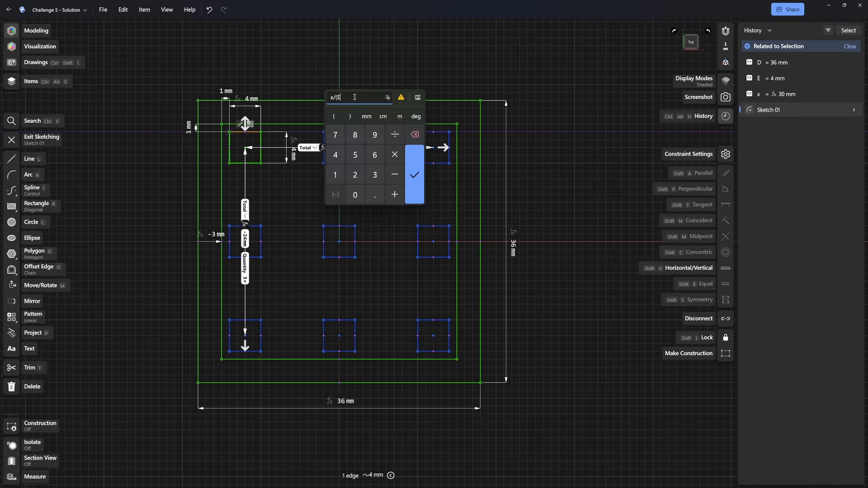
pyautogui.write('-')
pyautogui.press('BackSpace')
pyautogui.write('+1')
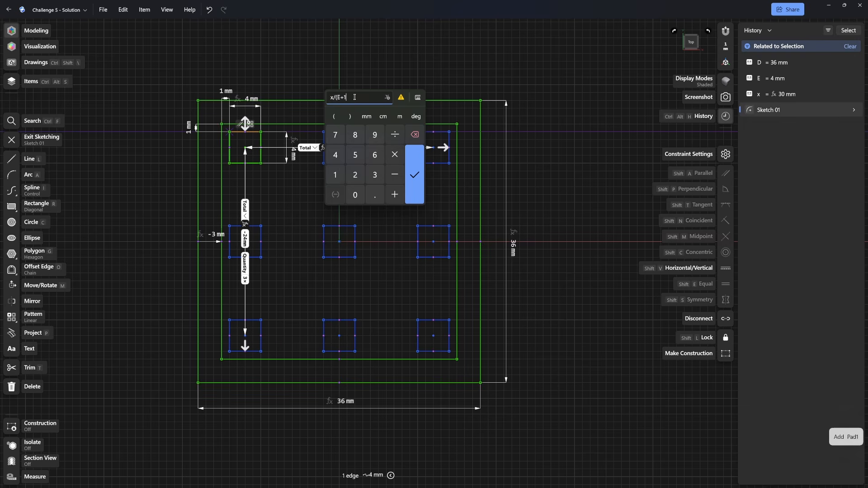
pyautogui.write(')')
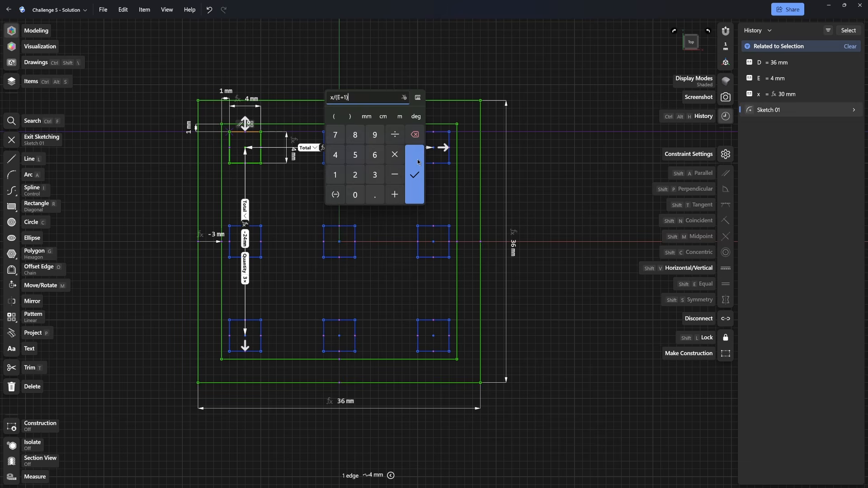
pyautogui.click(415, 174)
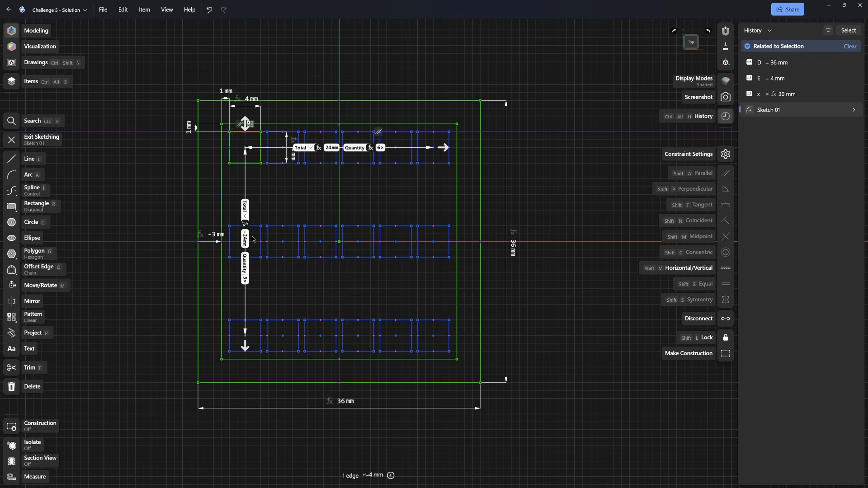
# Step: Set the quantity in the vertical pattern direction to the expression x/(E+1), apply the pattern and exit the sketch
pyautogui.click(248, 267)
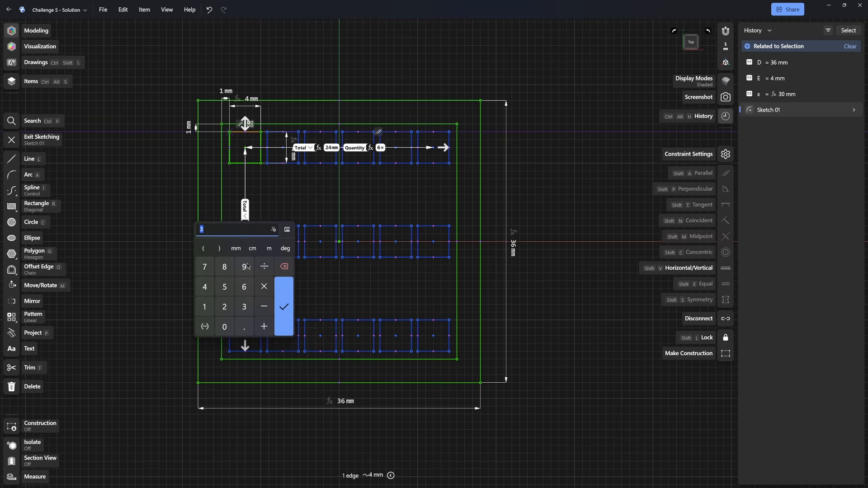
pyautogui.click(274, 230)
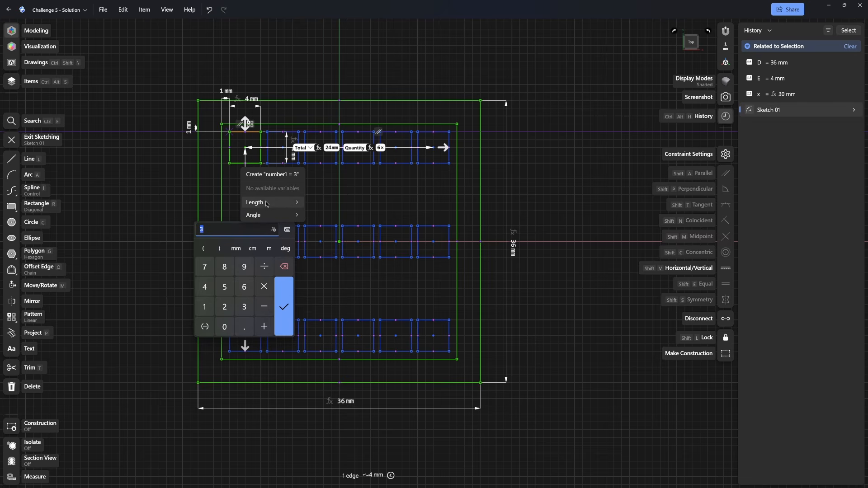
pyautogui.moveTo(273, 209)
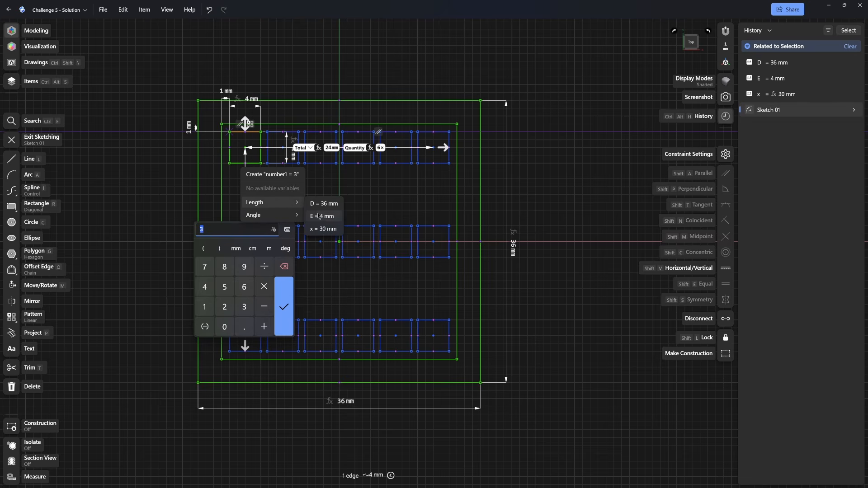
pyautogui.click(317, 231)
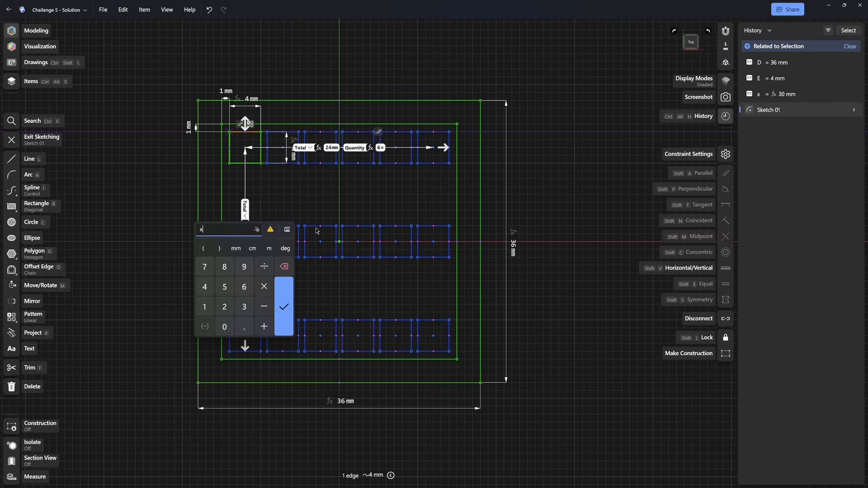
pyautogui.write('/')
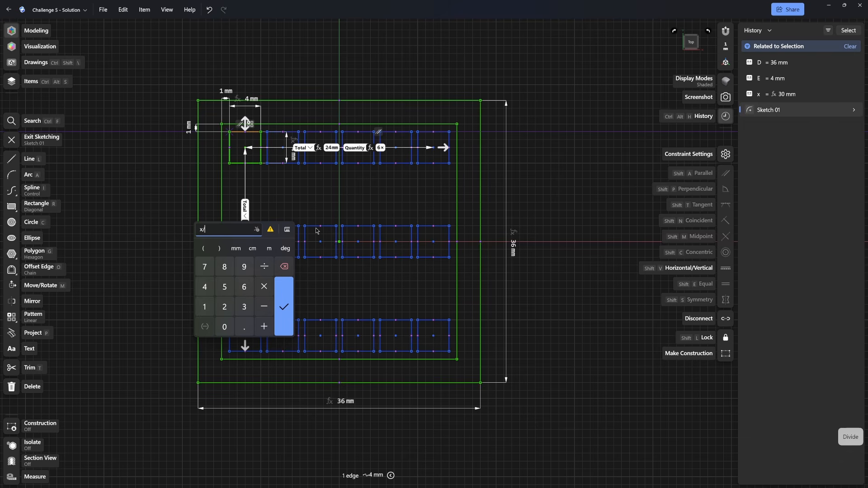
pyautogui.write('(')
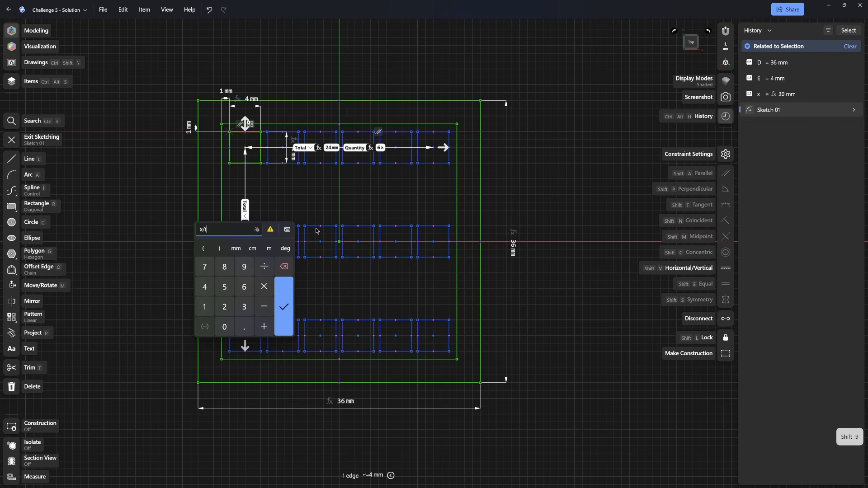
pyautogui.write('E')
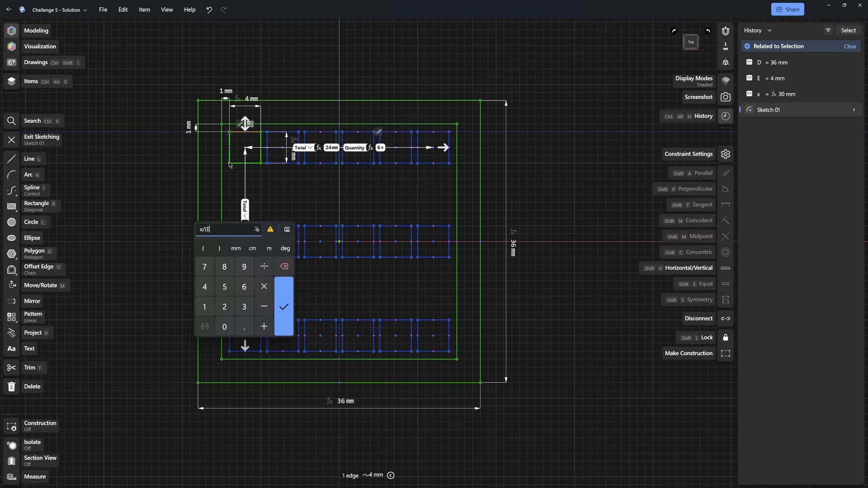
pyautogui.write('+1')
pyautogui.write(')')
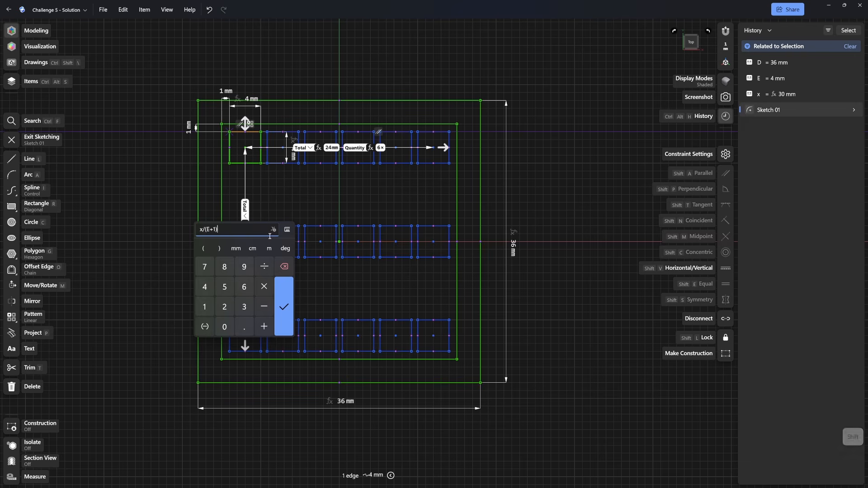
pyautogui.click(289, 279)
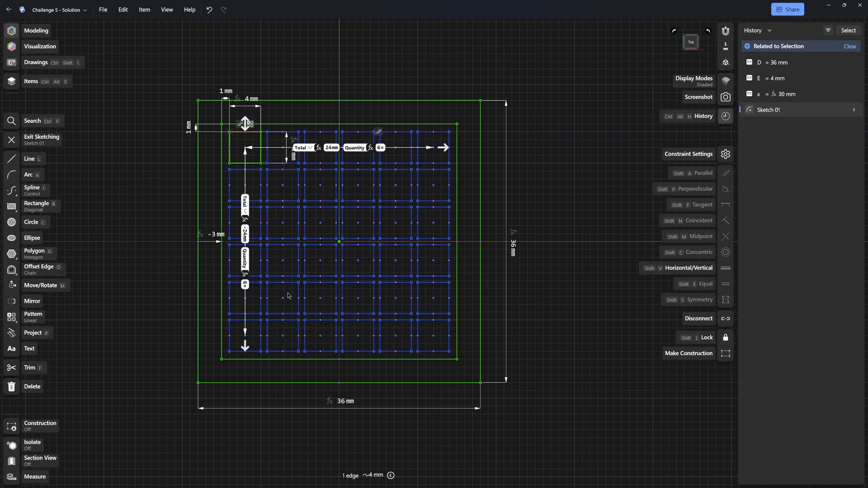
pyautogui.click(173, 212)
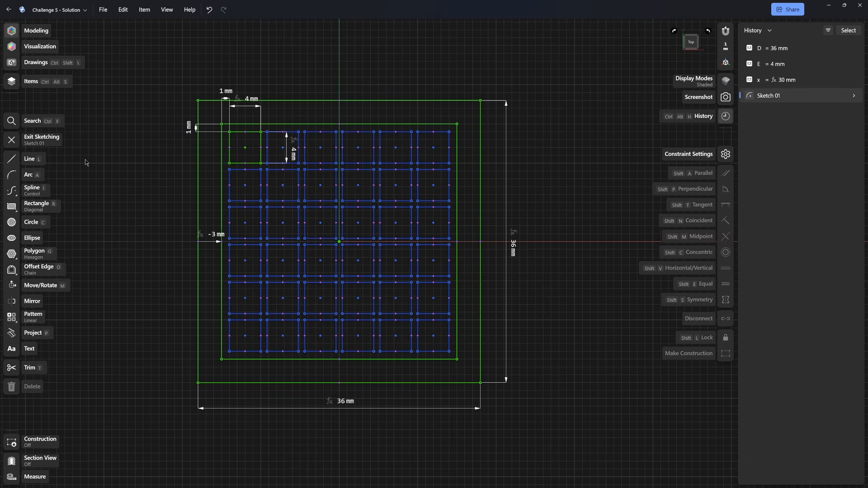
pyautogui.click(26, 147)
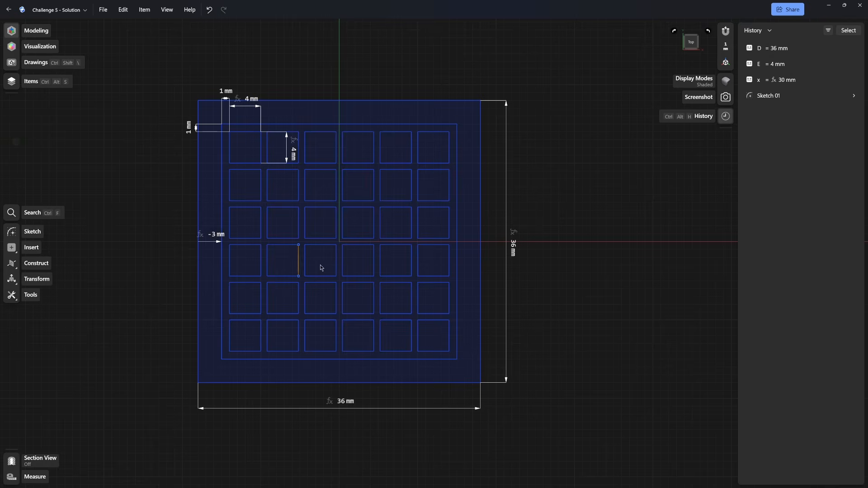
# Step: Extrude the outer square frame and all 36 small squares of the grid together by 2 mm
pyautogui.moveTo(393, 321); pyautogui.dragTo(392, 248, button='right')
pyautogui.click(245, 249)
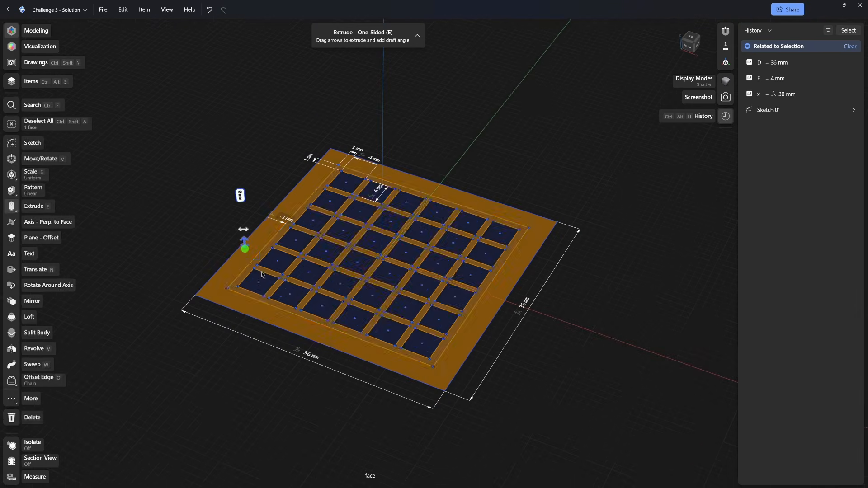
pyautogui.keyDown('shift'); pyautogui.click(267, 283); pyautogui.keyUp('shift')
pyautogui.keyDown('shift'); pyautogui.click(287, 260); pyautogui.keyUp('shift')
pyautogui.keyDown('shift'); pyautogui.click(304, 235); pyautogui.keyUp('shift')
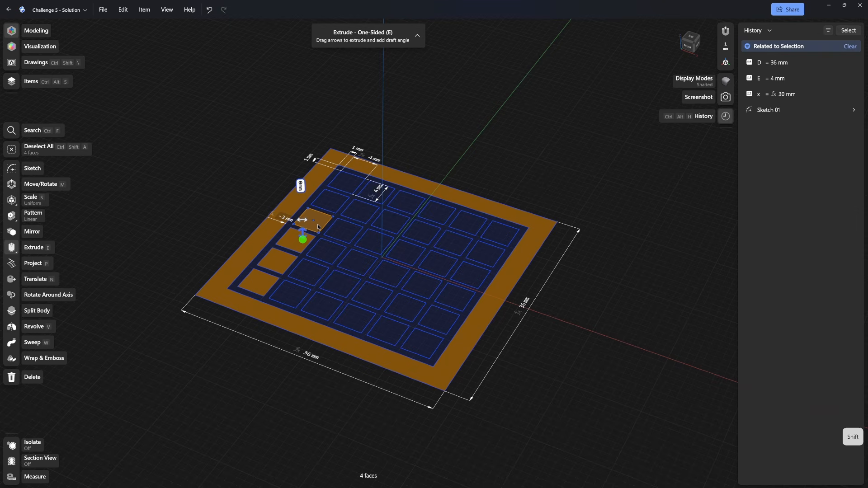
pyautogui.keyDown('shift'); pyautogui.click(331, 213); pyautogui.keyUp('shift')
pyautogui.keyDown('shift'); pyautogui.click(334, 201); pyautogui.keyUp('shift')
pyautogui.keyDown('shift'); pyautogui.click(348, 181); pyautogui.keyUp('shift')
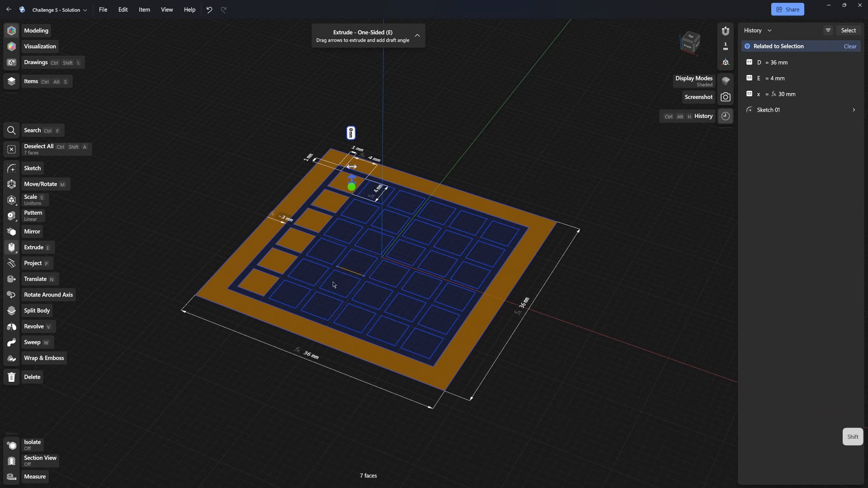
pyautogui.keyDown('shift'); pyautogui.click(303, 294); pyautogui.keyUp('shift')
pyautogui.keyDown('shift'); pyautogui.click(474, 277); pyautogui.keyUp('shift')
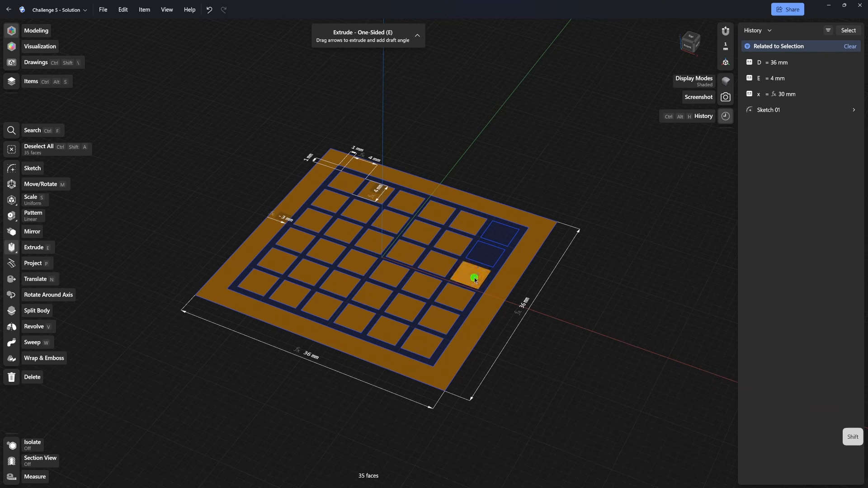
pyautogui.keyDown('shift'); pyautogui.click(489, 261); pyautogui.keyUp('shift')
pyautogui.keyDown('shift'); pyautogui.click(507, 238); pyautogui.keyUp('shift')
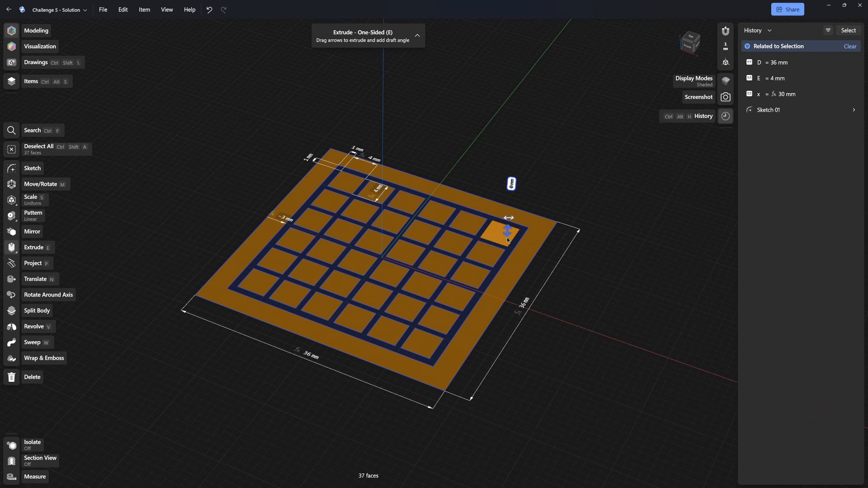
pyautogui.write('2')
pyautogui.press('Return')
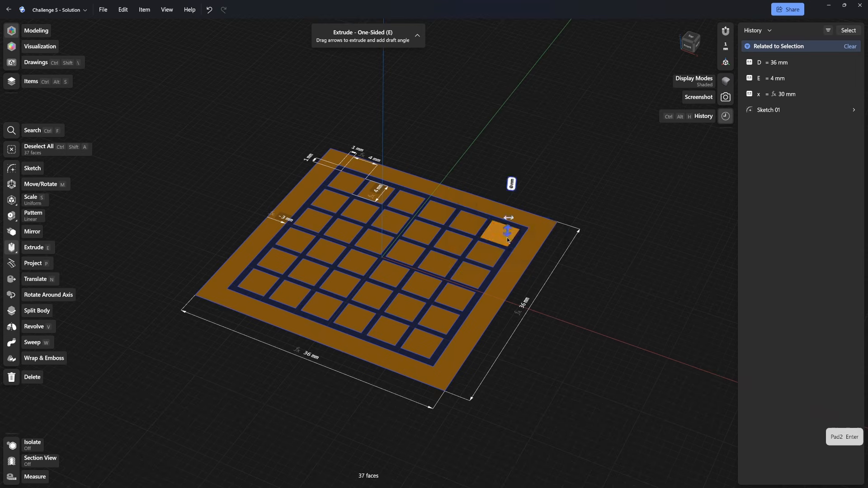
pyautogui.click(573, 272)
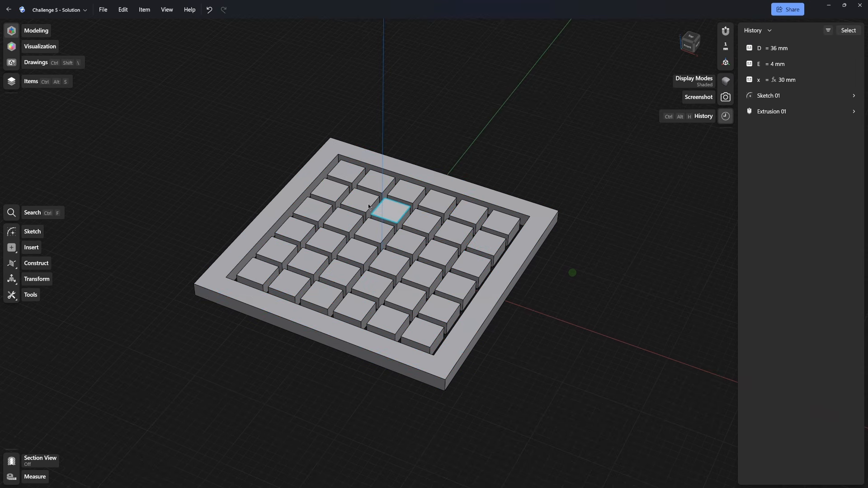
# Step: Make the hidden Sketch 01 visible again in the items list
pyautogui.click(6, 81)
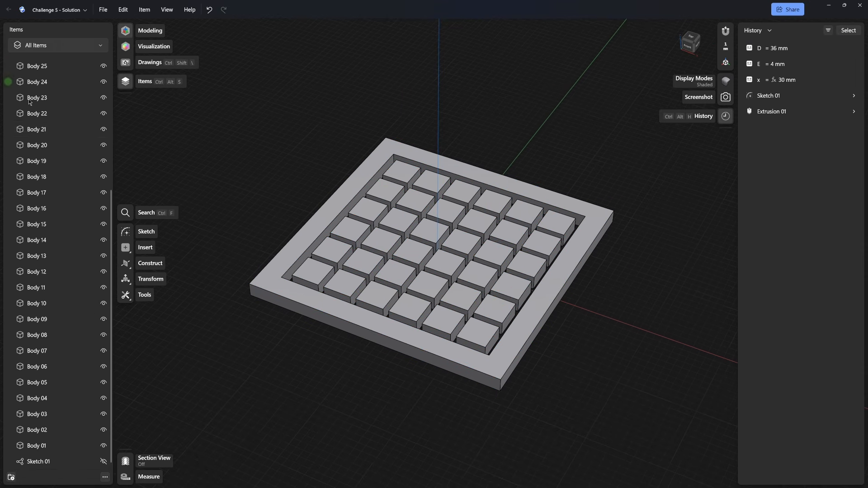
pyautogui.click(103, 461)
pyautogui.click(126, 81)
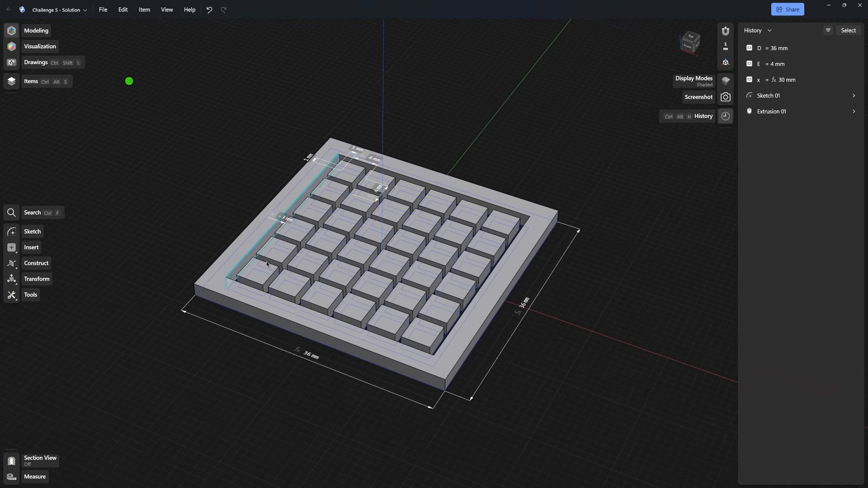
# Step: Extrude the sketch region between the small squares upward by 1.5 mm to join the blocks and frame
pyautogui.scroll(5, 238, 303)
pyautogui.moveTo(265, 274); pyautogui.dragTo(264, 285, button='right')
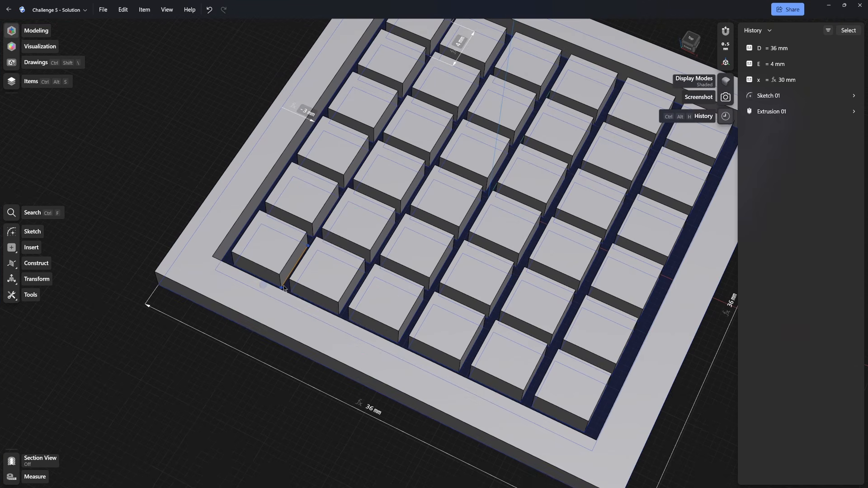
pyautogui.click(286, 289)
pyautogui.press('e')
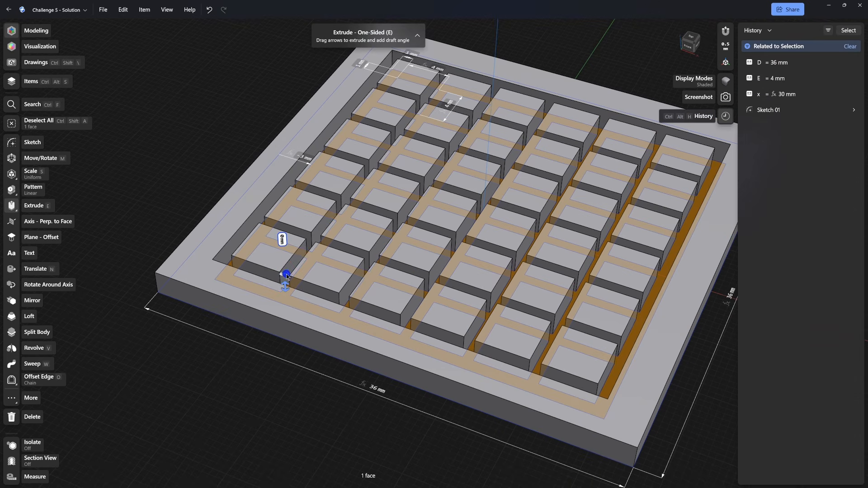
pyautogui.moveTo(288, 277); pyautogui.dragTo(286, 280)
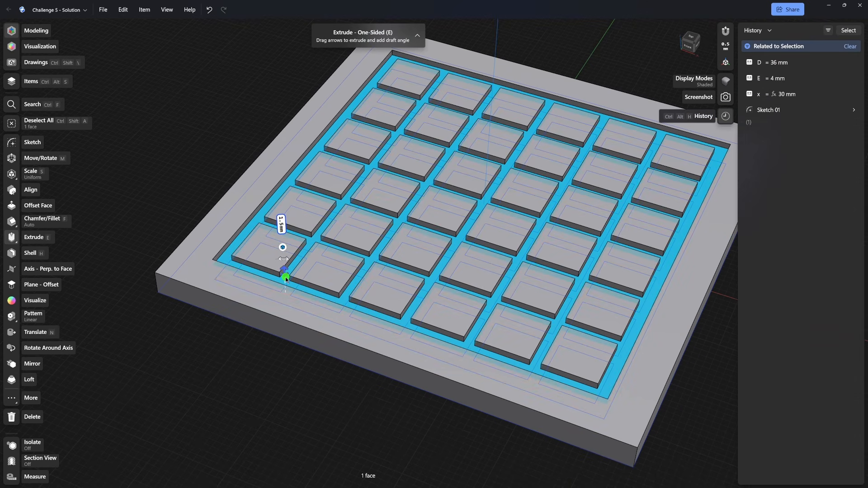
pyautogui.click(183, 190)
pyautogui.scroll(-4, 293, 196)
pyautogui.moveTo(293, 194); pyautogui.dragTo(249, 227, button='middle')
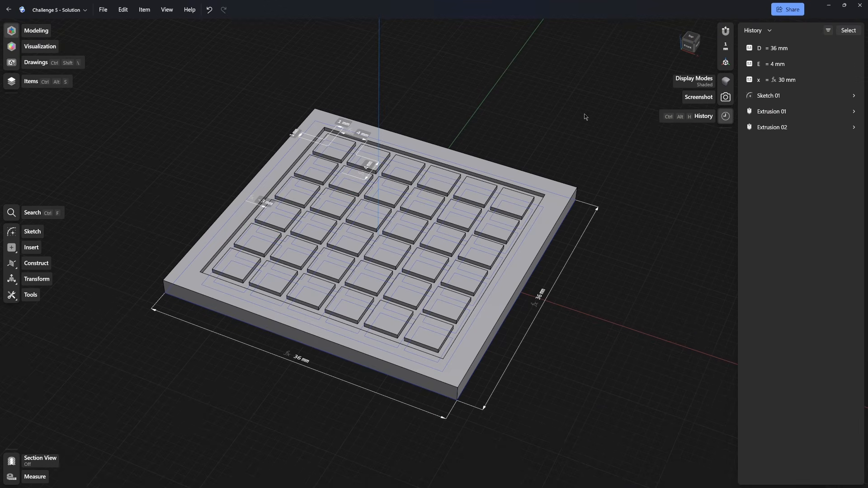
# Step: Test the model's parametric behaviour by setting variable D to 48 mm
pyautogui.click(777, 48)
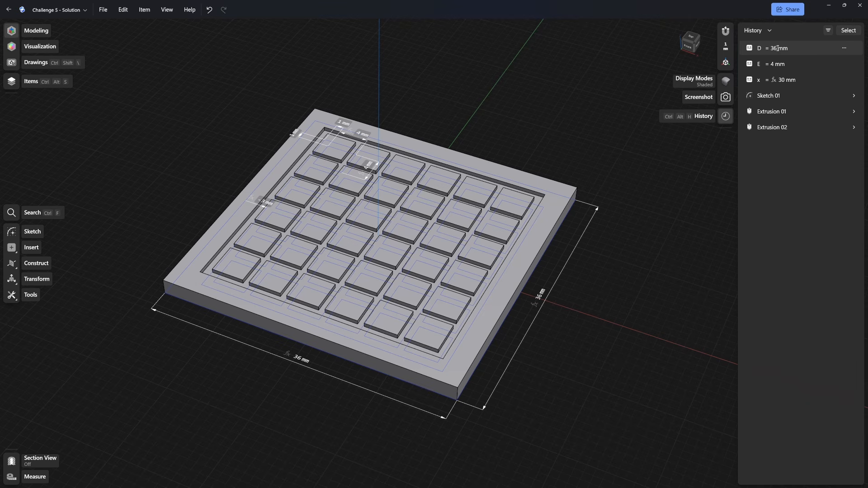
pyautogui.click(778, 48)
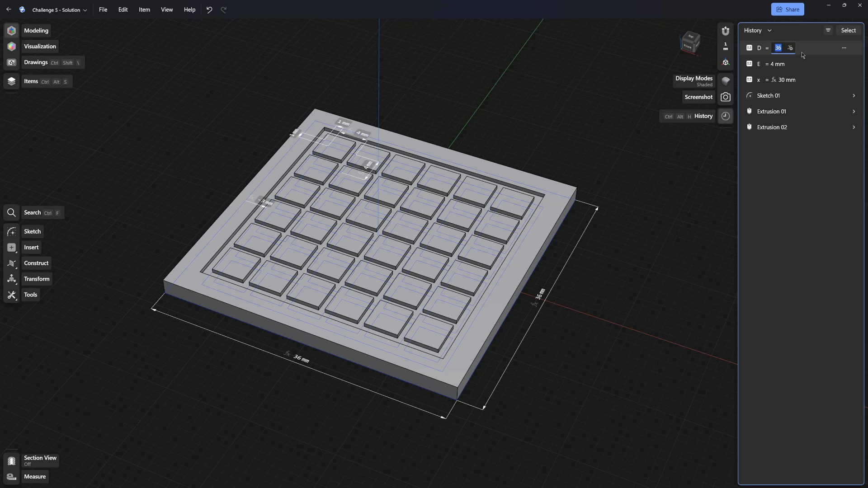
pyautogui.write('48')
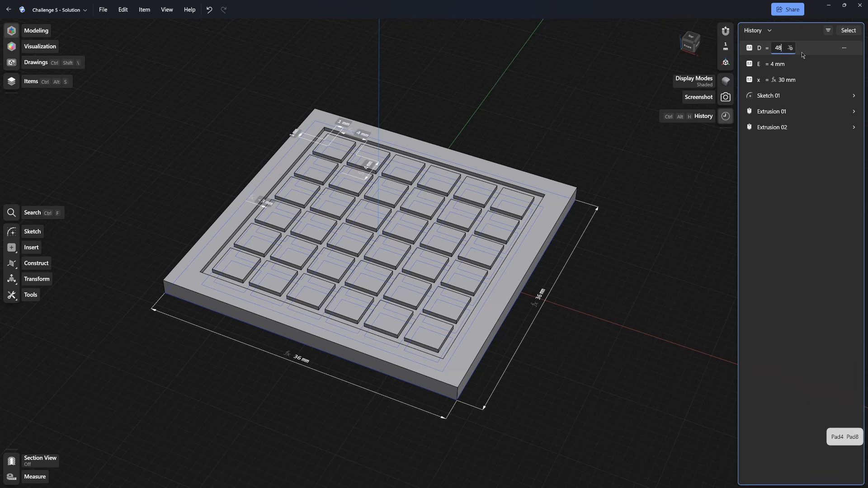
pyautogui.press('Return')
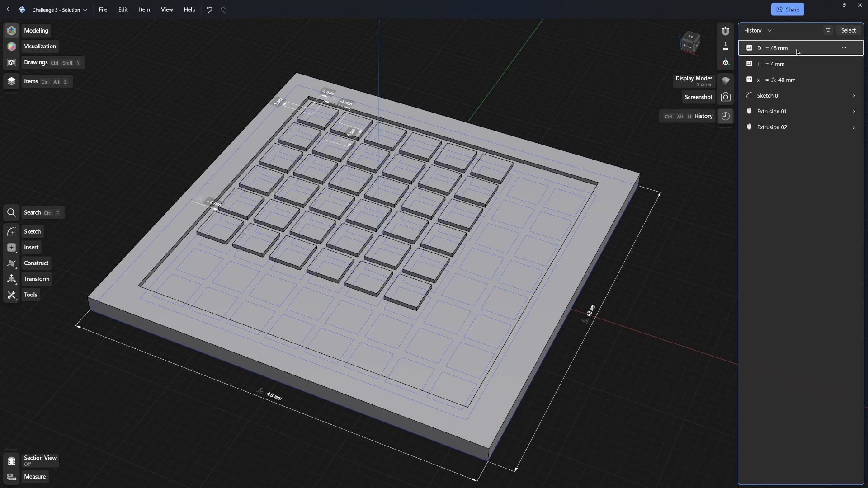
# Step: Try variable E at 6 mm and set it back to 4 mm
pyautogui.doubleClick(776, 64)
pyautogui.write('6')
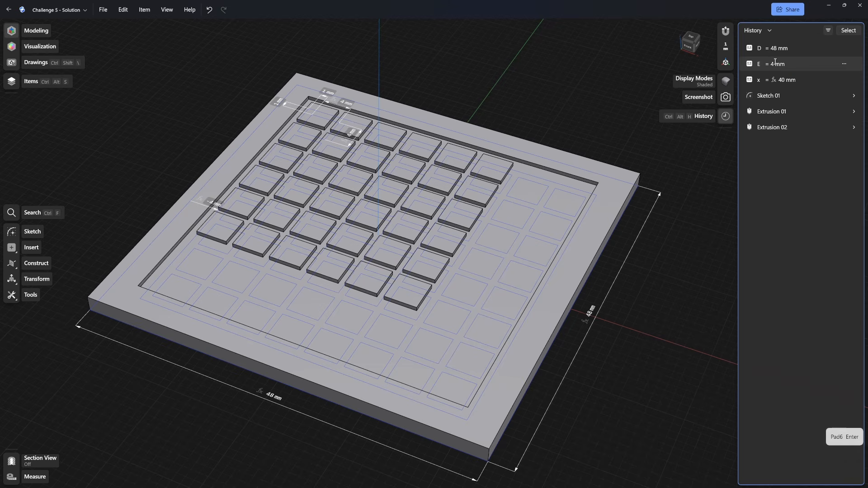
pyautogui.press('Return')
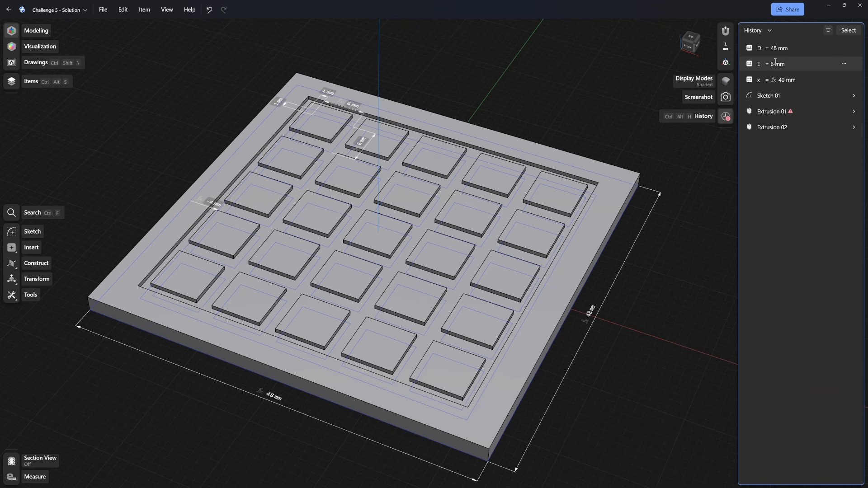
pyautogui.doubleClick(776, 62)
pyautogui.write('4')
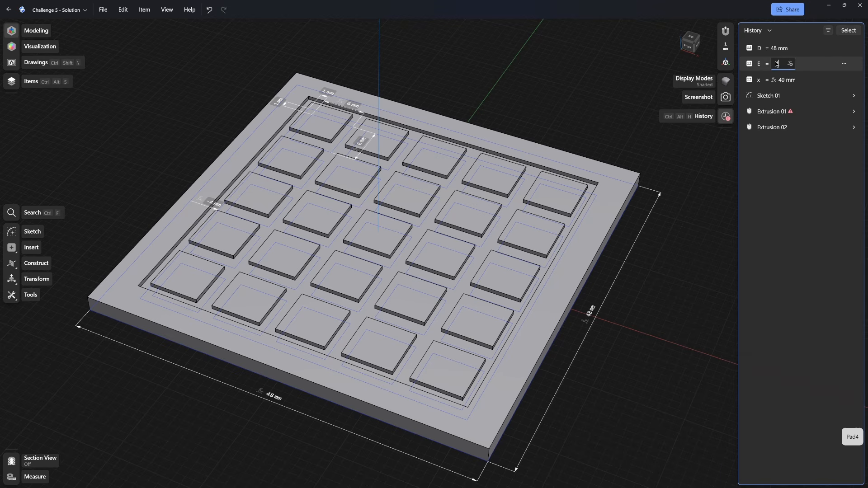
pyautogui.press('Return')
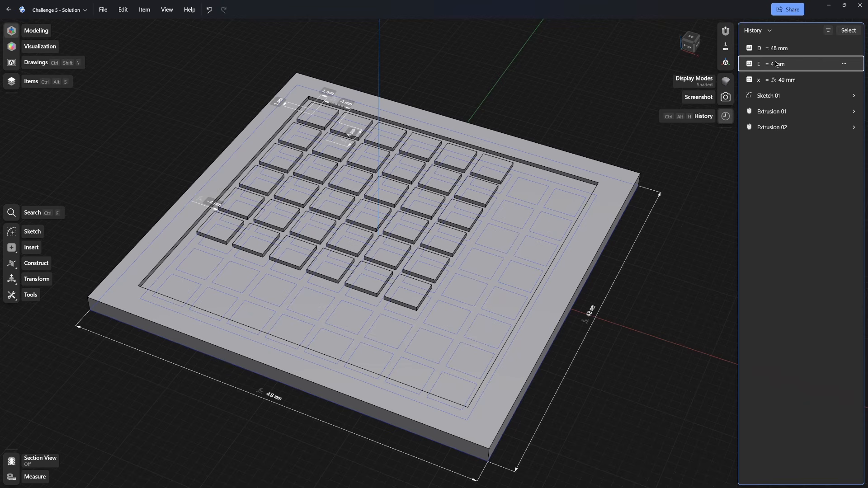
# Step: Set variable E to 6 mm and variable D to 36 mm, and hide the modelling history
pyautogui.doubleClick(776, 63)
pyautogui.write('6')
pyautogui.press('Return')
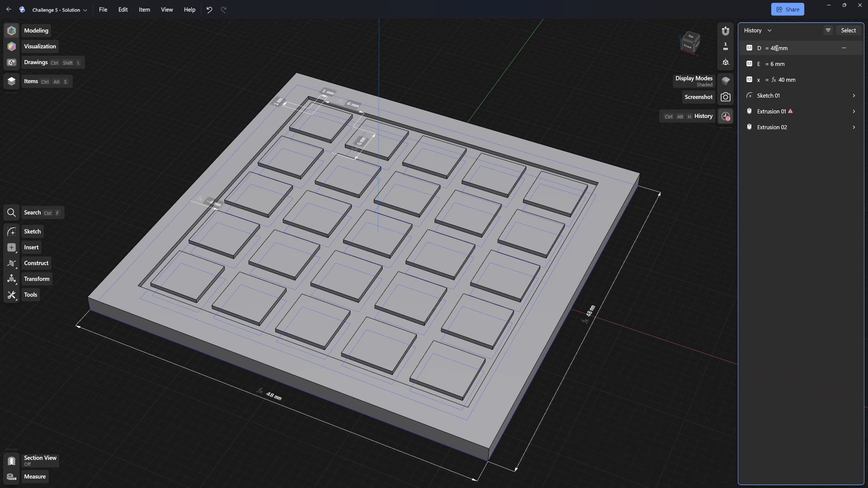
pyautogui.doubleClick(777, 48)
pyautogui.write('36')
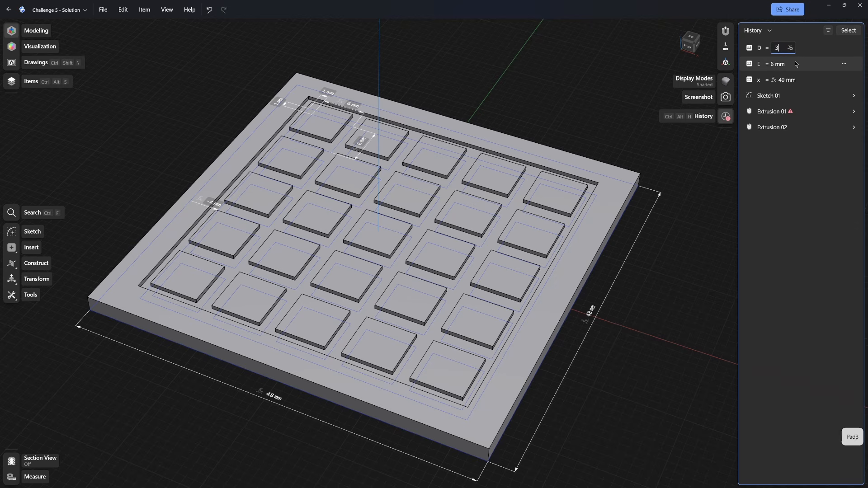
pyautogui.press('Return')
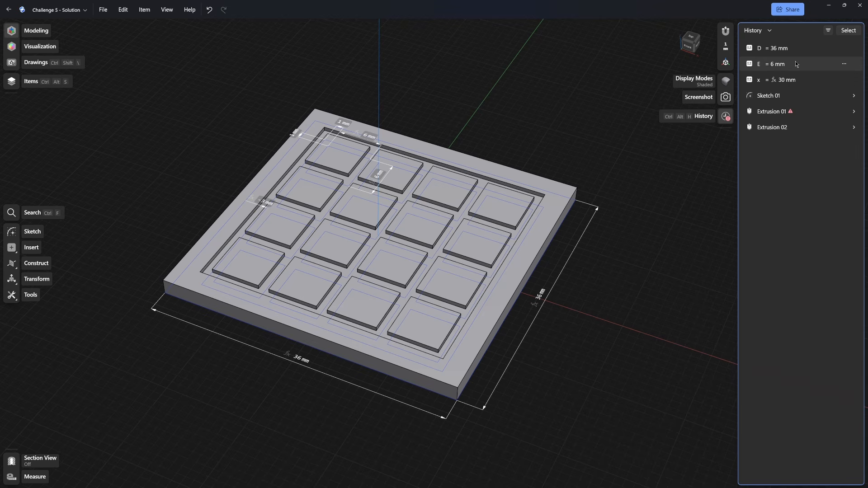
pyautogui.click(726, 116)
pyautogui.click(568, 212)
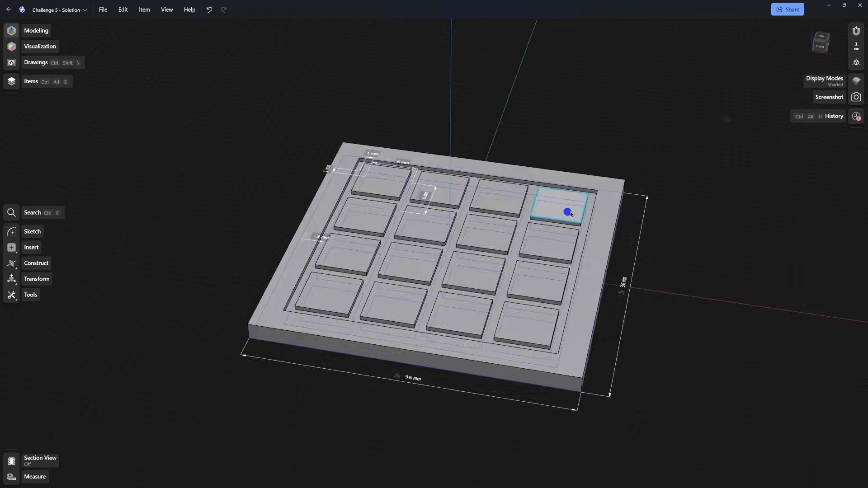
pyautogui.moveTo(571, 212); pyautogui.dragTo(593, 208, button='right')
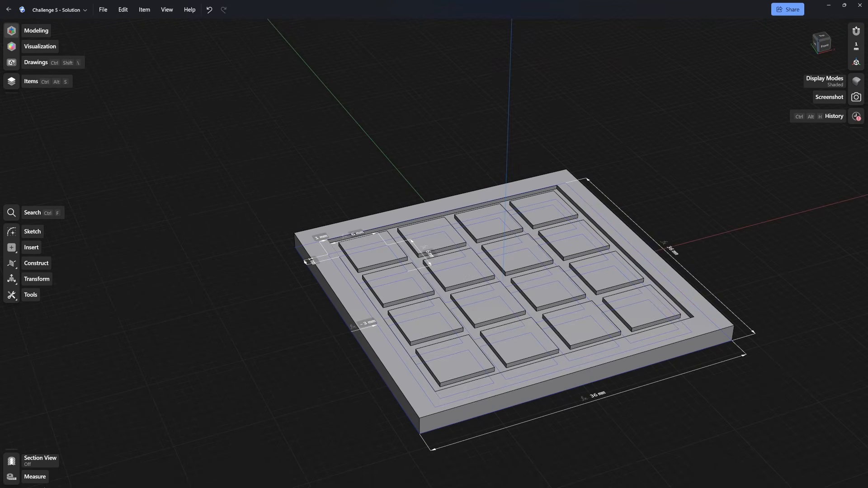